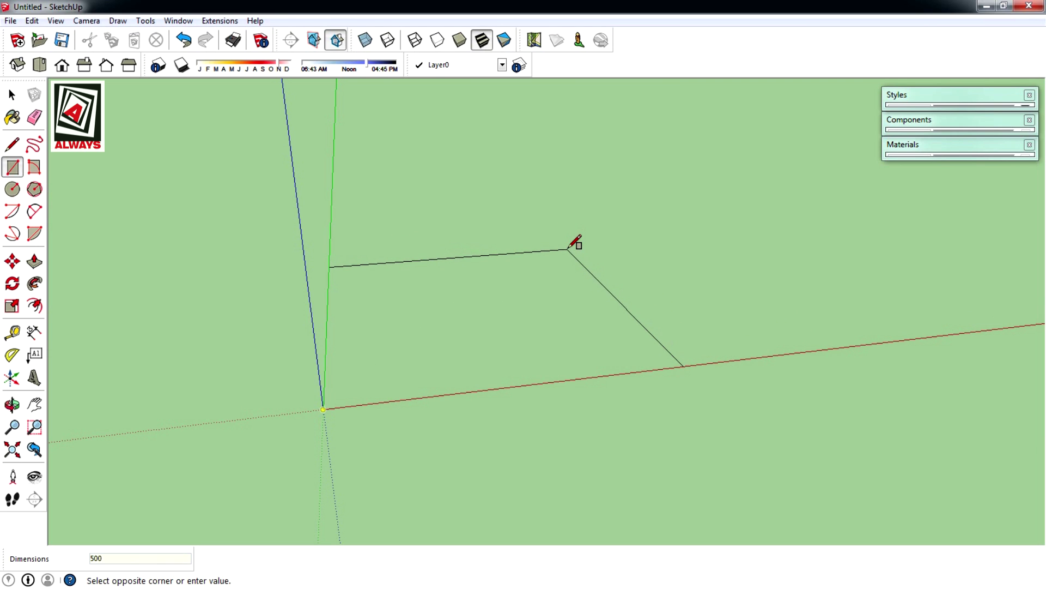
Finish the 500 by 500 floor rectangle
key("Return")
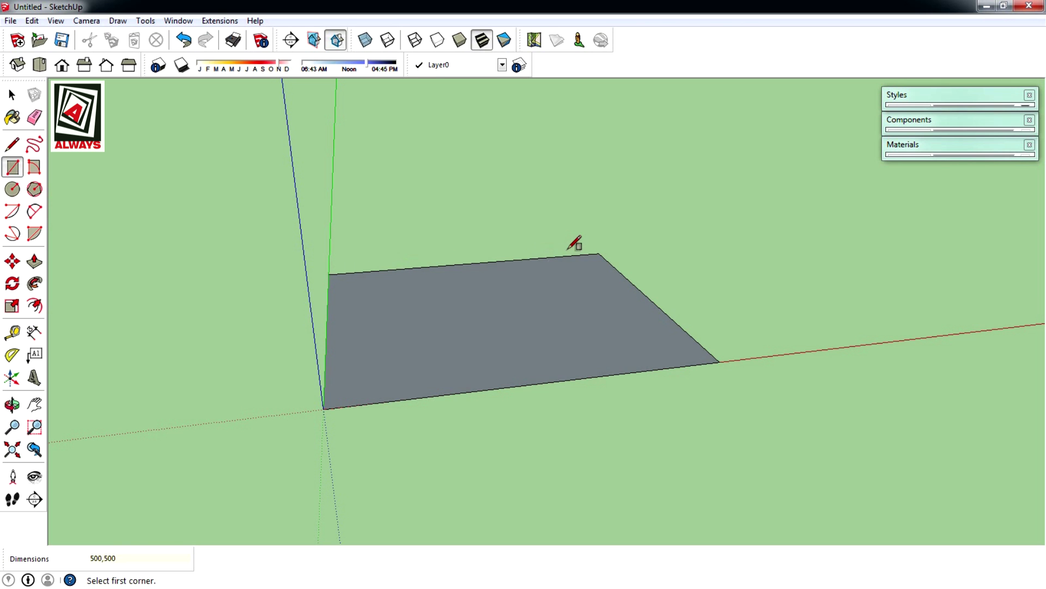
scroll(485, 311, "up", 2)
scroll(490, 305, "up", 3)
key("space")
Paint the square face with Wood_Floor_Light from the Wood collection
left_click(941, 146)
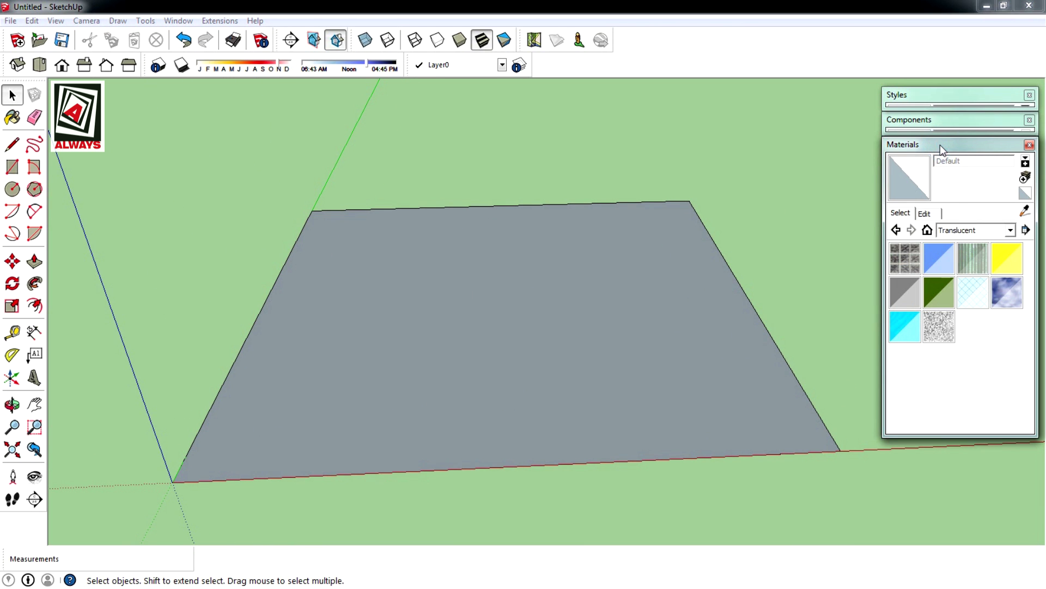
left_click(1011, 230)
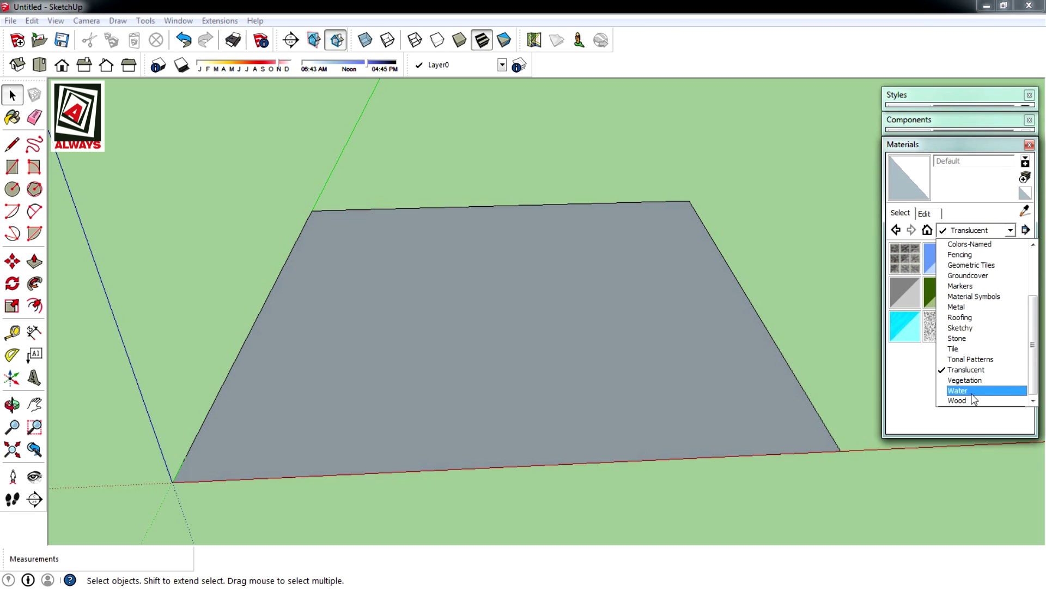
left_click(970, 399)
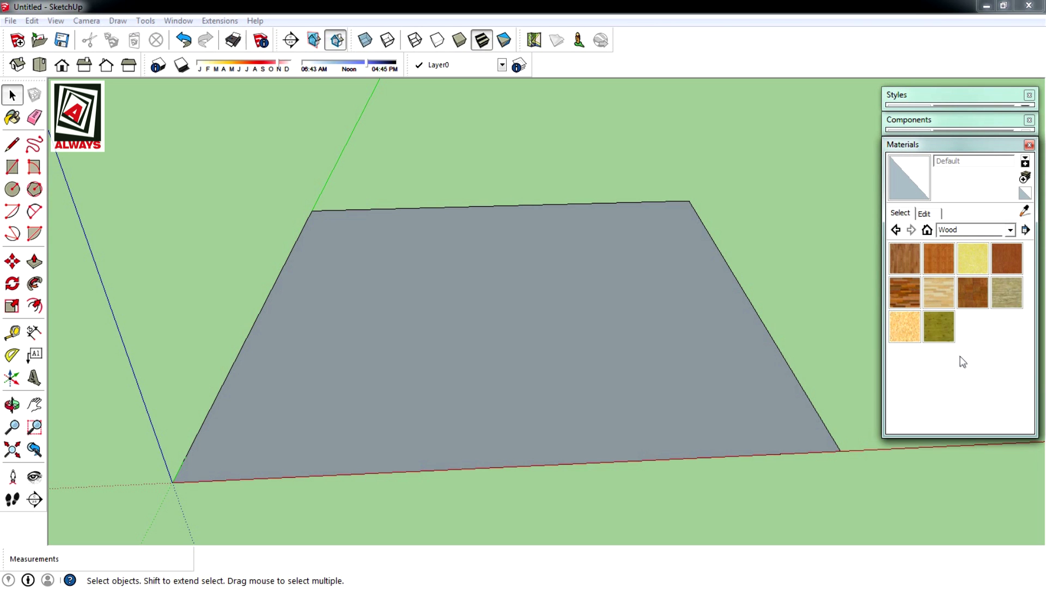
left_click(931, 293)
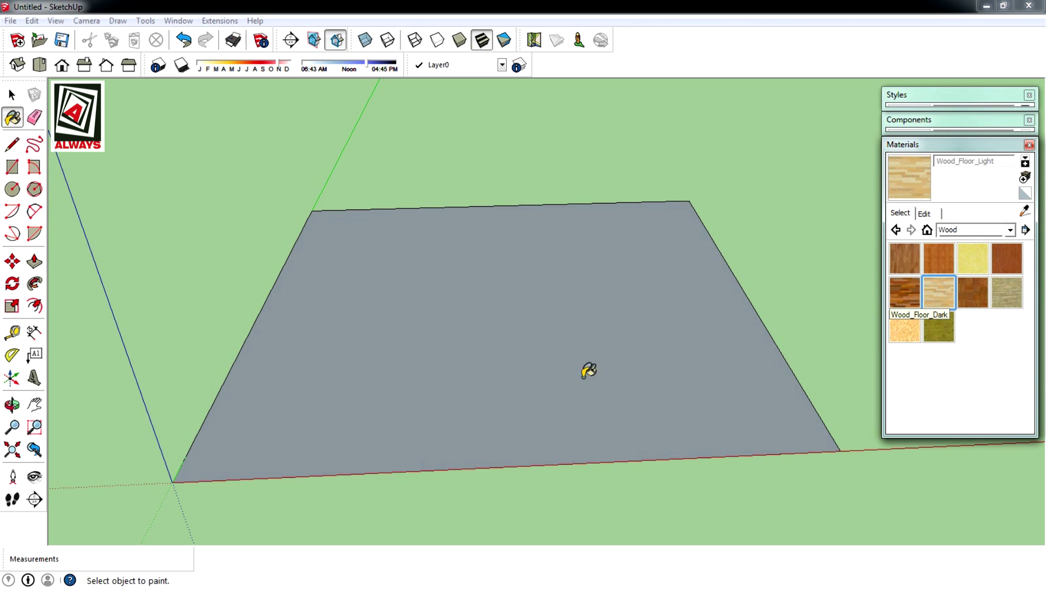
left_click(539, 374)
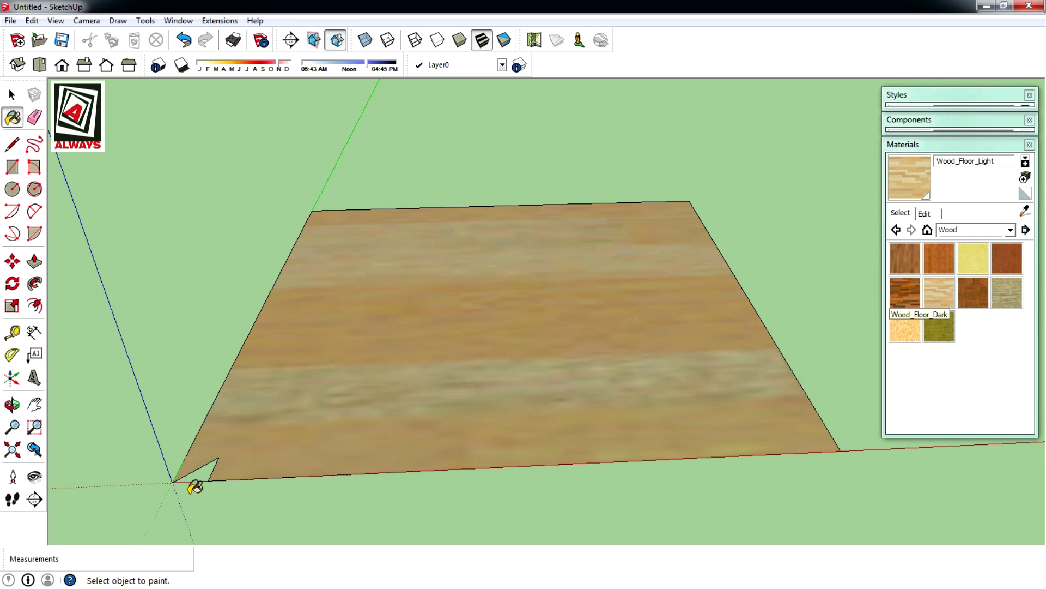
Close the small triangle near the origin and delete its stray diagonal edge
scroll(196, 486, "up", 1)
left_click(12, 145)
left_click(215, 475)
left_click(166, 478)
key("space")
left_click(191, 466)
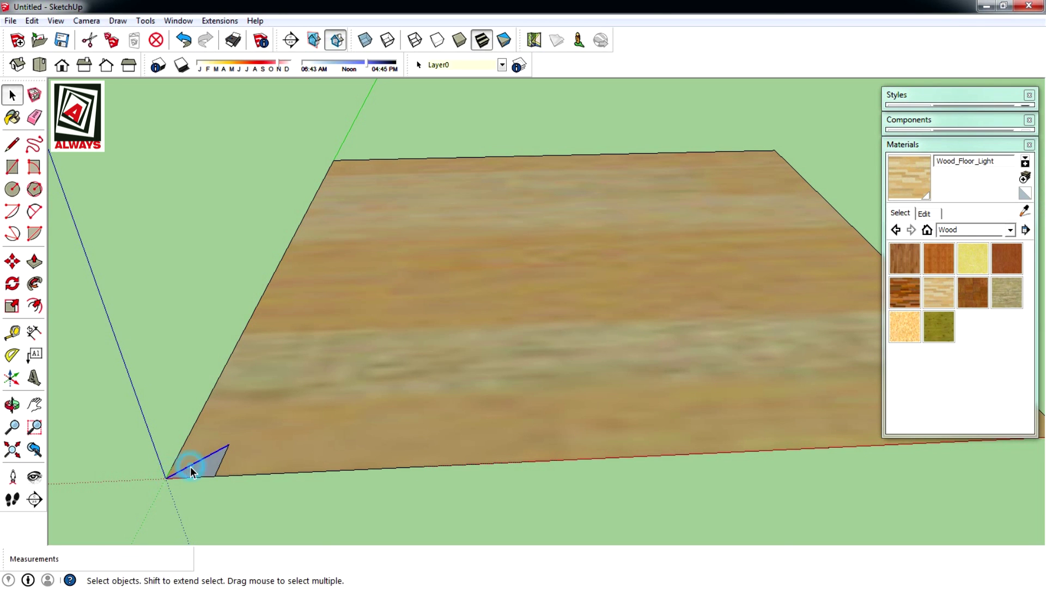
key("Delete")
Orbit to see the whole floor and open the Wood_Floor_Light edit settings
scroll(262, 455, "down", 2)
middle_click_drag(295, 456, 206, 464)
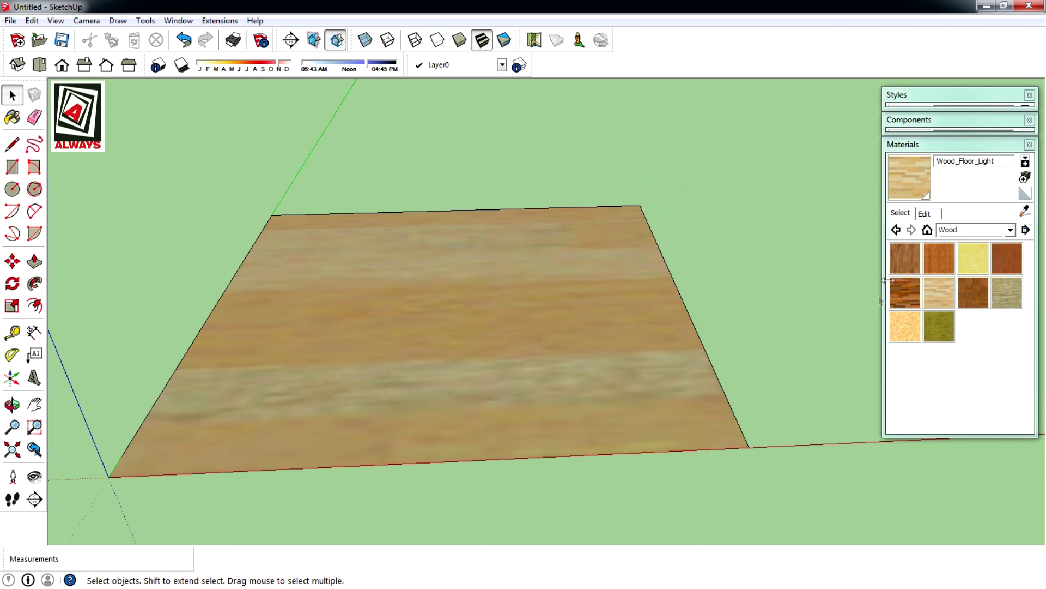
left_click(923, 213)
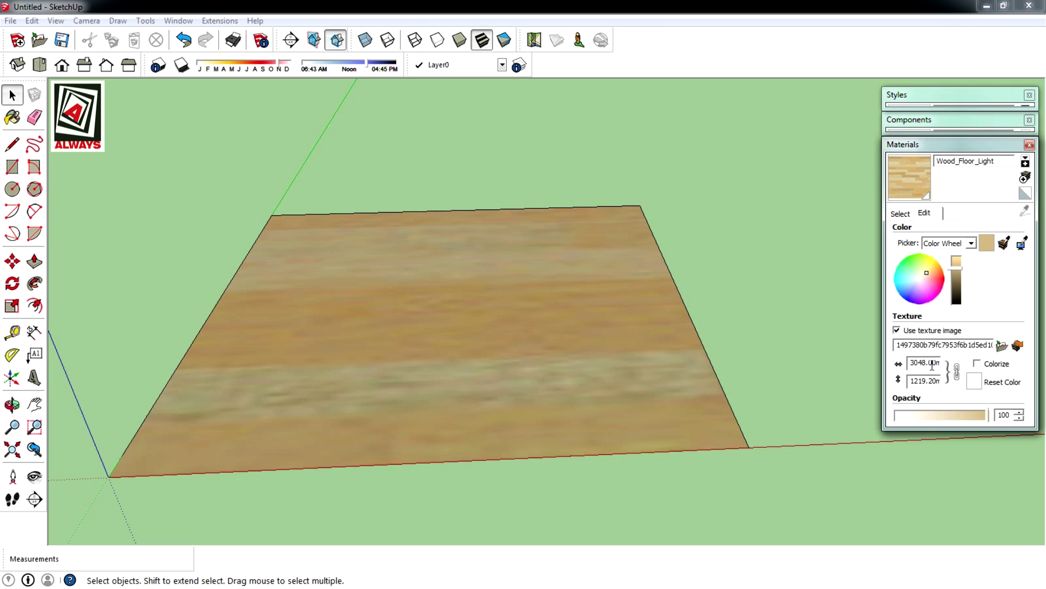
Change the floor texture width to 2100 mm
left_click_drag(912, 364, 1011, 364)
type("20")
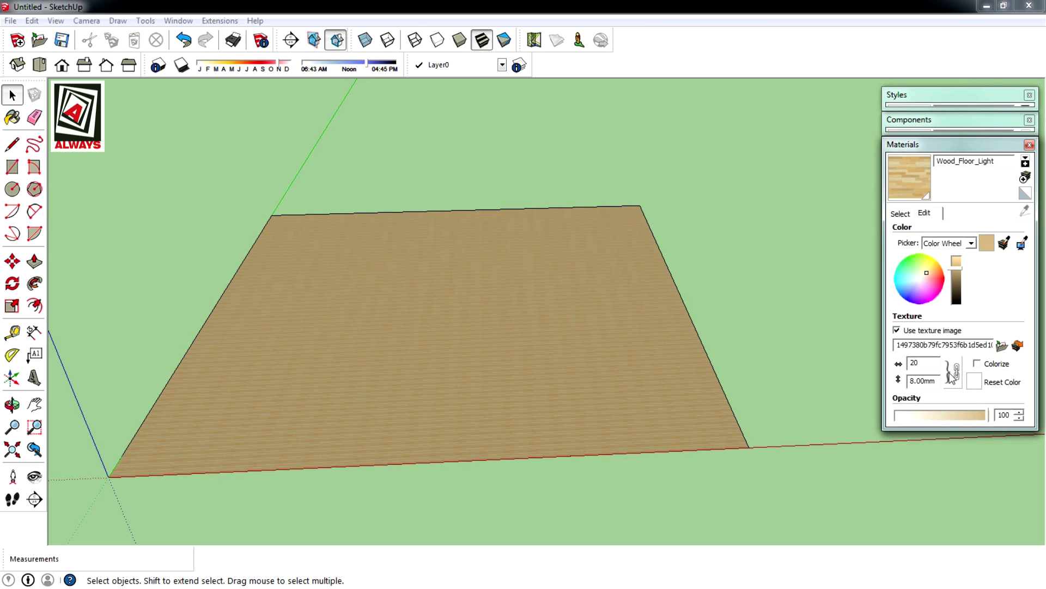
type("100")
key("Return")
mouse_move(415, 539)
middle_mouse_down()
mouse_move(370, 543)
mouse_move(354, 508)
middle_mouse_up()
scroll(355, 508, "up", 3)
Correct the texture width to 200 mm, giving 80 mm height
double_click(917, 369)
type("200")
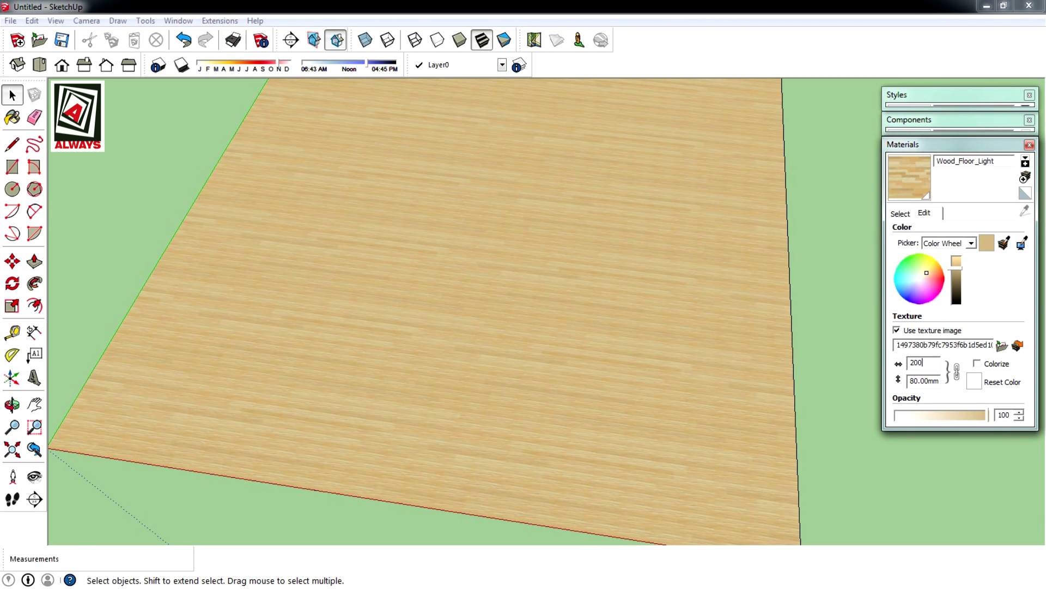
key("Return")
mouse_move(358, 437)
middle_mouse_down()
mouse_move(343, 354)
mouse_move(379, 351)
middle_mouse_up()
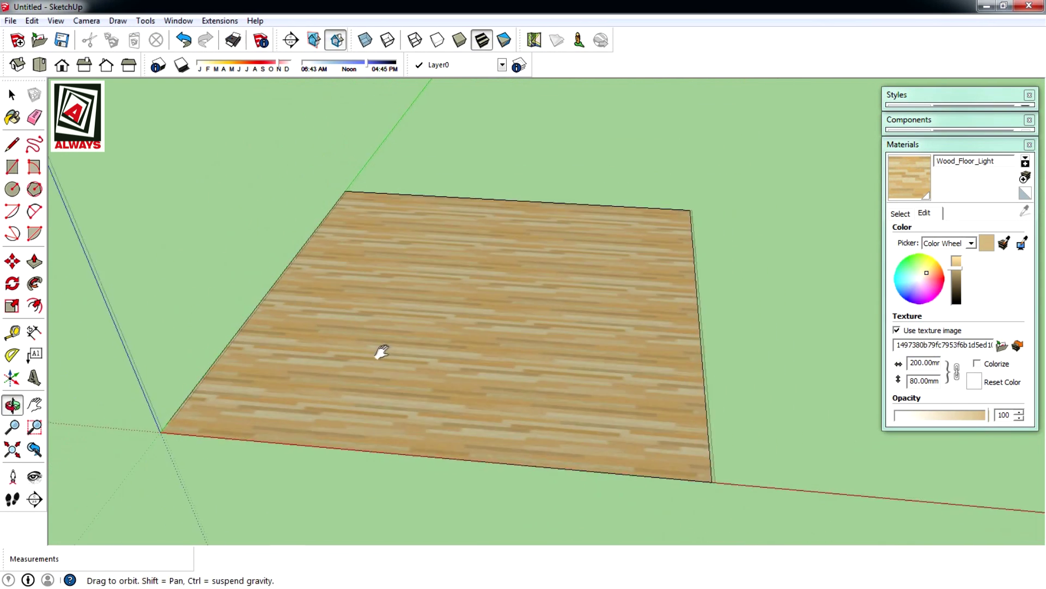
scroll(490, 322, "up", 2)
scroll(832, 214, "down", 2)
left_click(938, 146)
Select the whole wood floor and make it a group
mouse_move(603, 280)
middle_mouse_down()
mouse_move(572, 313)
mouse_move(526, 298)
mouse_move(485, 326)
middle_mouse_up()
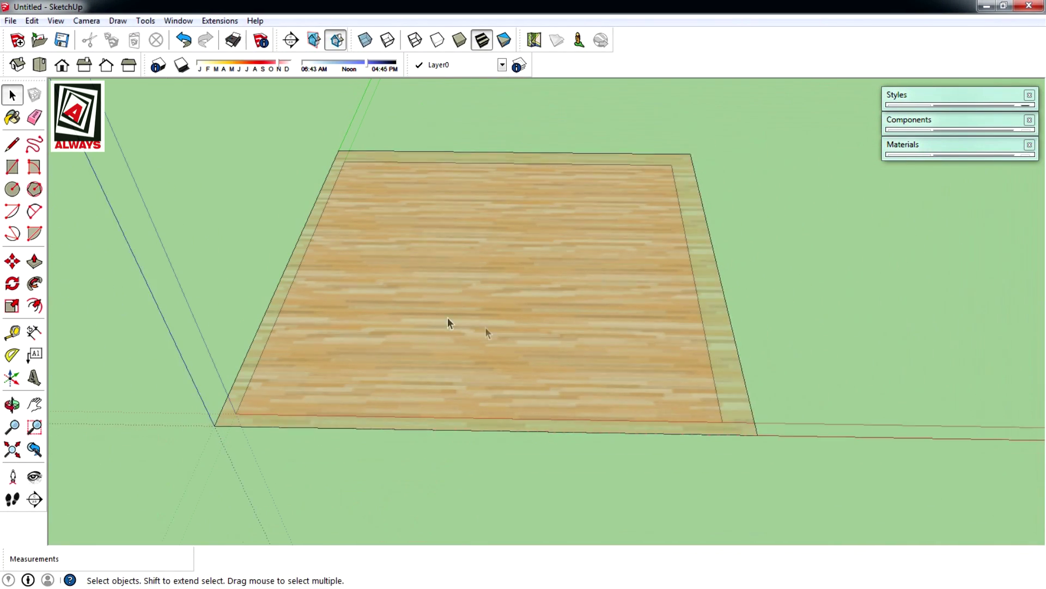
left_click_drag(142, 151, 142, 150)
right_click(461, 281)
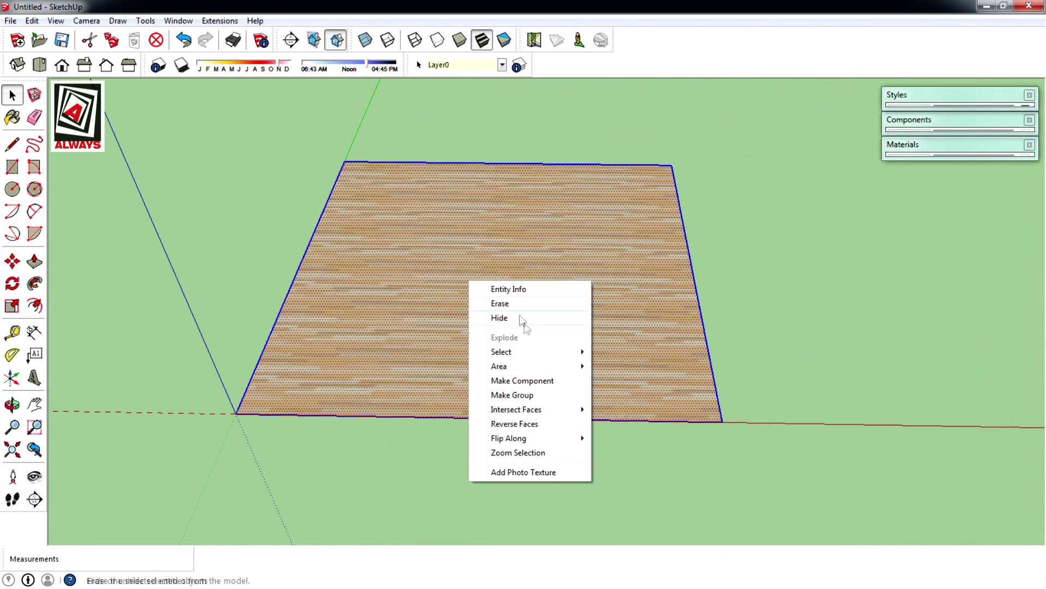
left_click(513, 393)
Draw a square face on the floor, entering 200,200 as its size
scroll(448, 354, "up", 1)
scroll(467, 332, "up", 1)
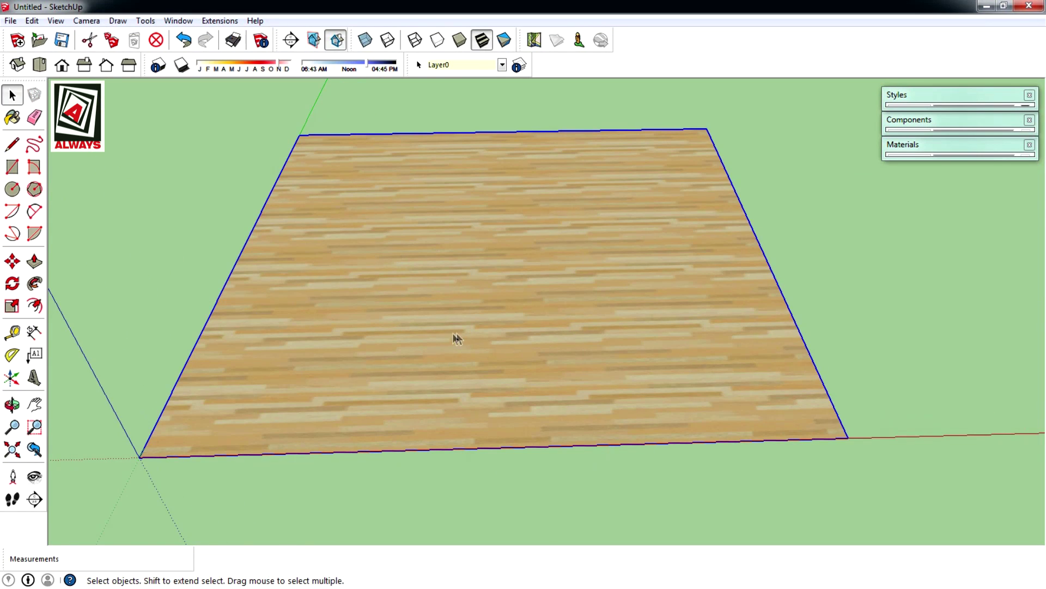
left_click(13, 168)
scroll(456, 264, "up", 1)
scroll(423, 355, "up", 2)
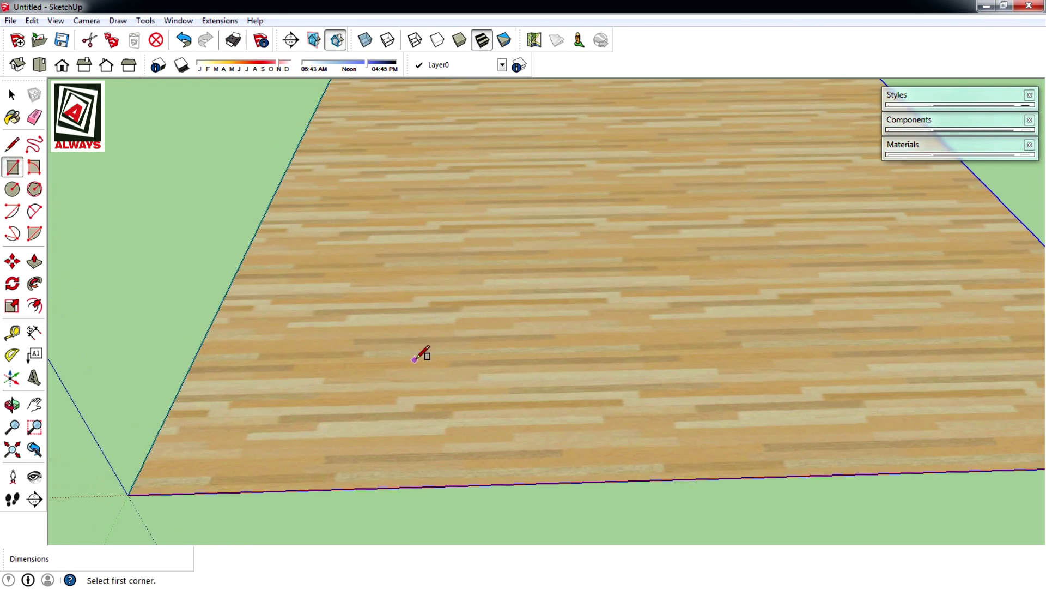
scroll(406, 357, "up", 1)
scroll(403, 376, "up", 1)
middle_click_drag(406, 374, 368, 432, "shift")
left_click(432, 387)
type("100,100")
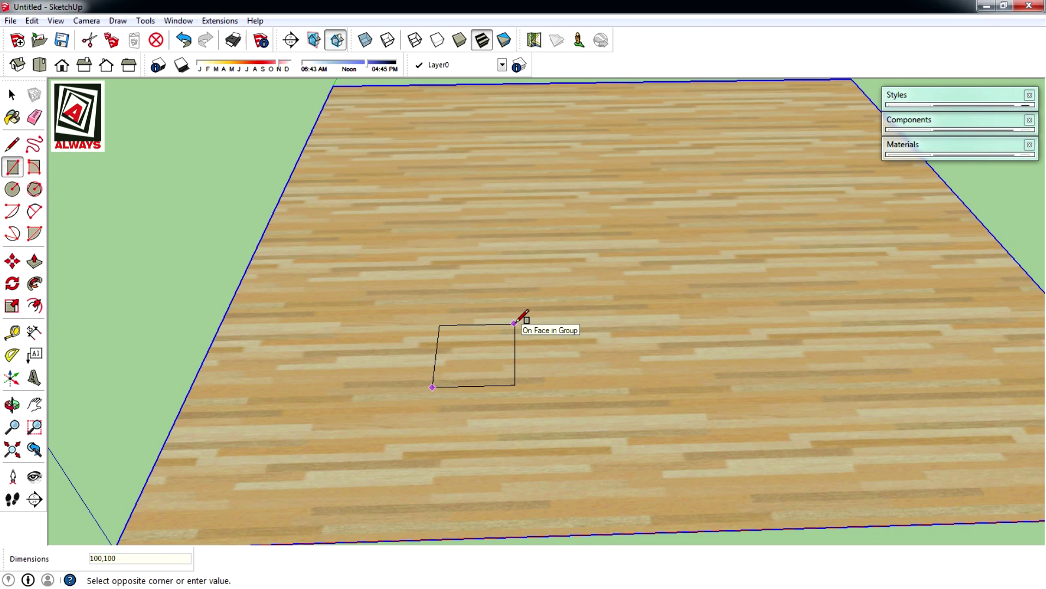
type("200,200")
key("Return")
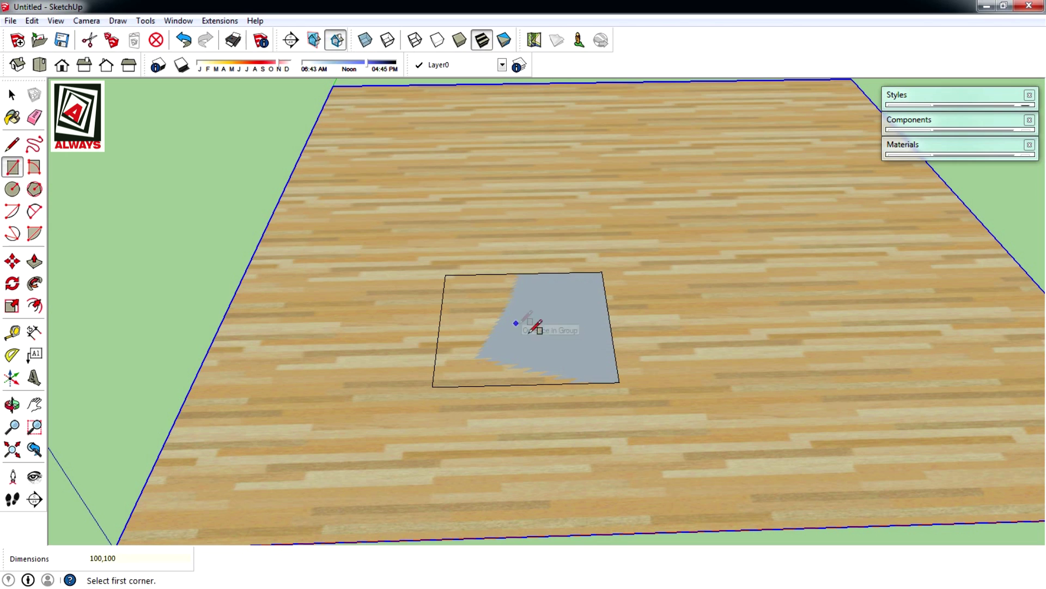
key("space")
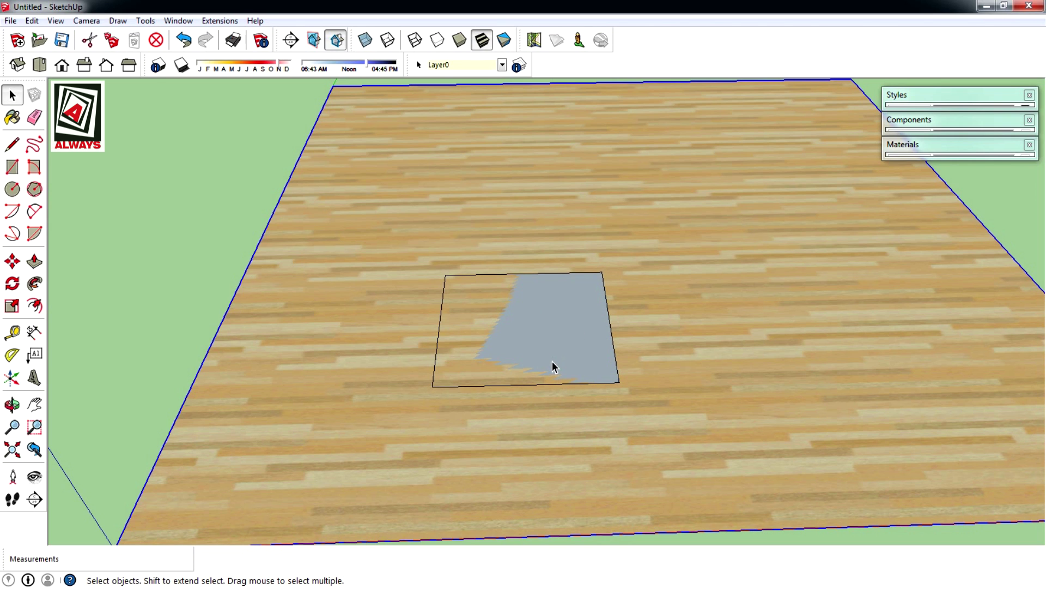
Pick the square face with the Offset tool, then reselect the square
scroll(552, 366, "up", 3)
scroll(554, 364, "up", 2)
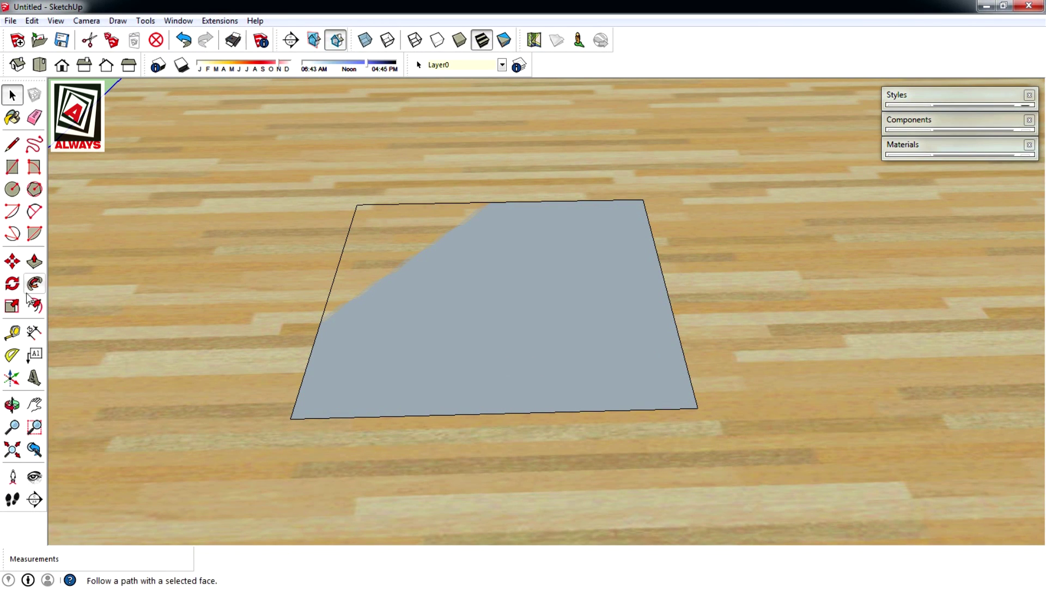
left_click(35, 305)
left_click(308, 324)
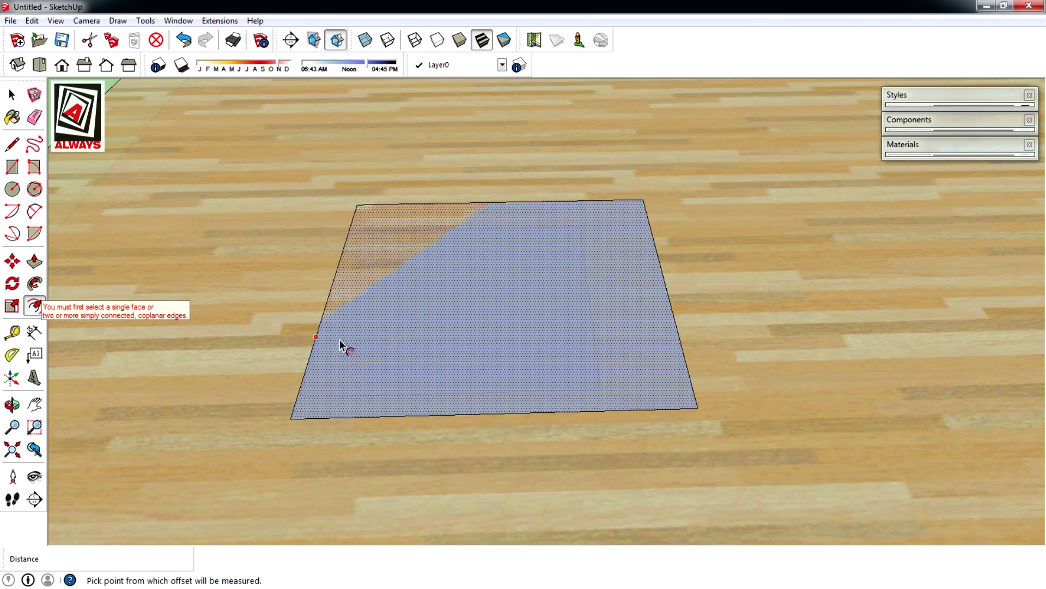
scroll(342, 347, "down", 5)
mouse_move(358, 350)
middle_mouse_down()
mouse_move(479, 312)
mouse_move(602, 298)
middle_mouse_up()
key("space")
left_click(602, 294)
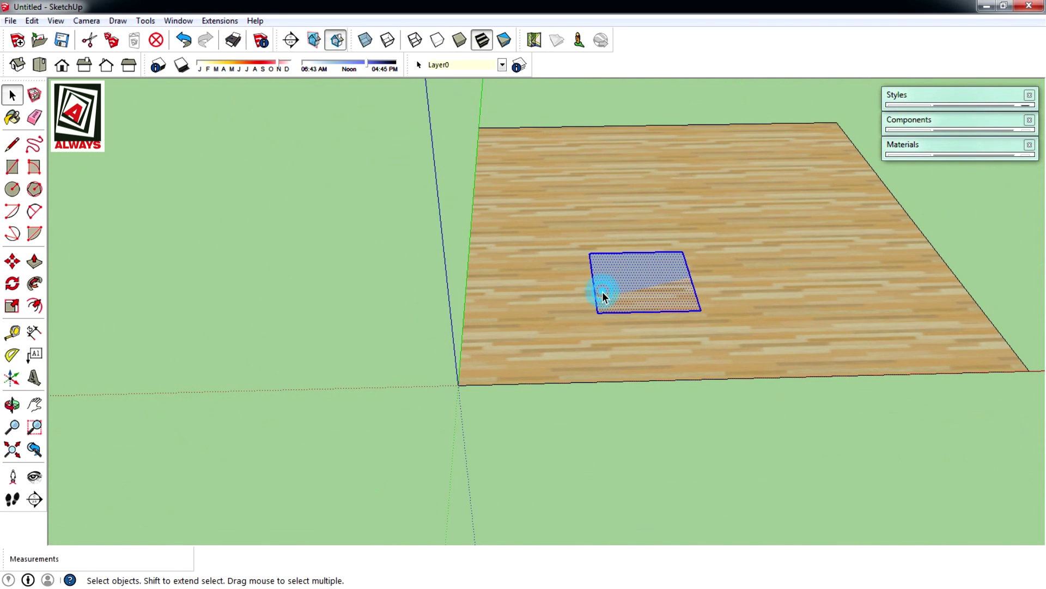
Move the square off the floor and drop it beside it
key("m")
left_click(601, 292)
mouse_move(369, 324)
middle_mouse_down()
mouse_move(392, 363)
mouse_move(419, 338)
middle_mouse_up()
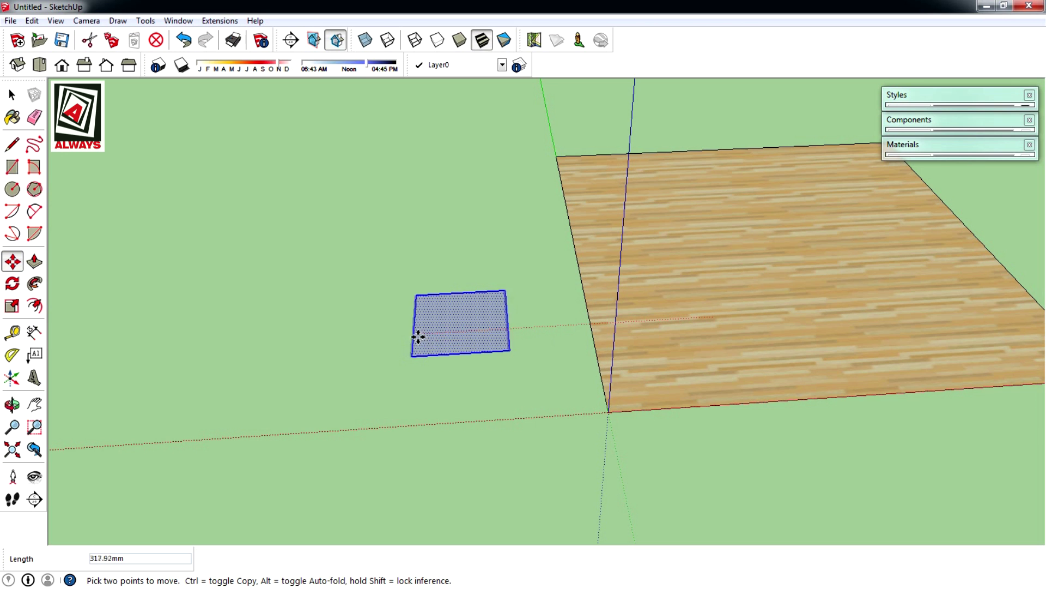
left_click(417, 337)
key("space")
scroll(432, 334, "up", 2)
scroll(432, 334, "up", 3)
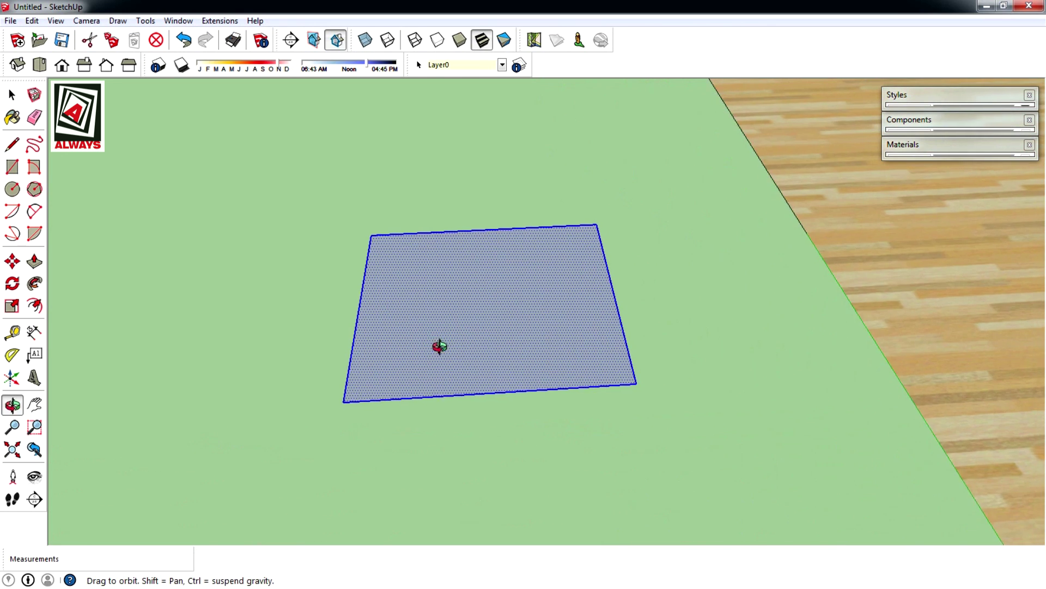
middle_click_drag(440, 345, 443, 316)
Offset the square's edge inward by 5 to form a thin border
key("f")
left_click(359, 307)
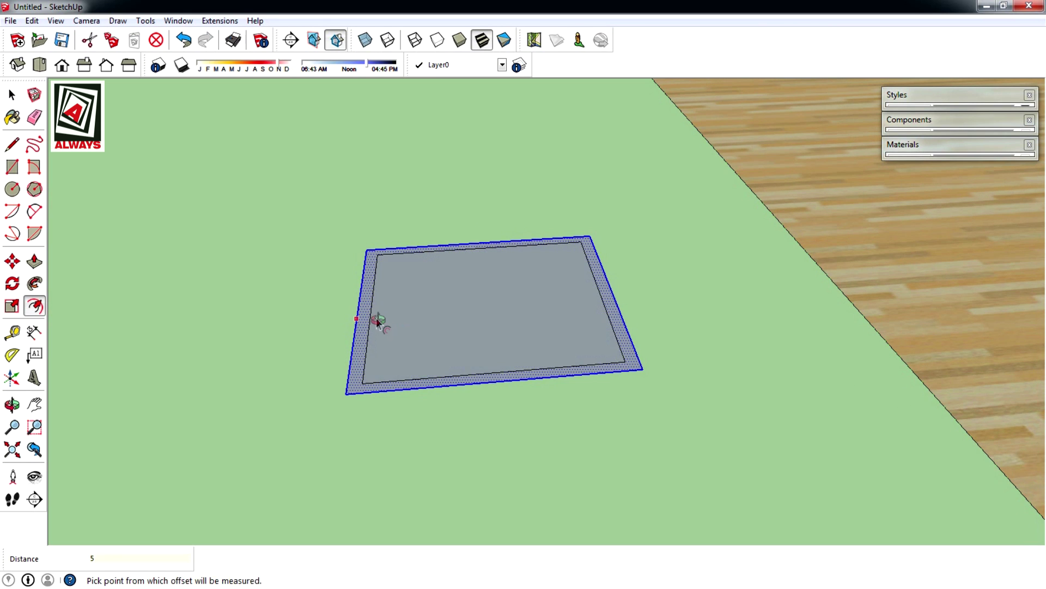
key("space")
middle_click_drag(376, 318, 177, 296)
Draw a 5 mm line from the border's inner corner to the outer corner
left_click(12, 147)
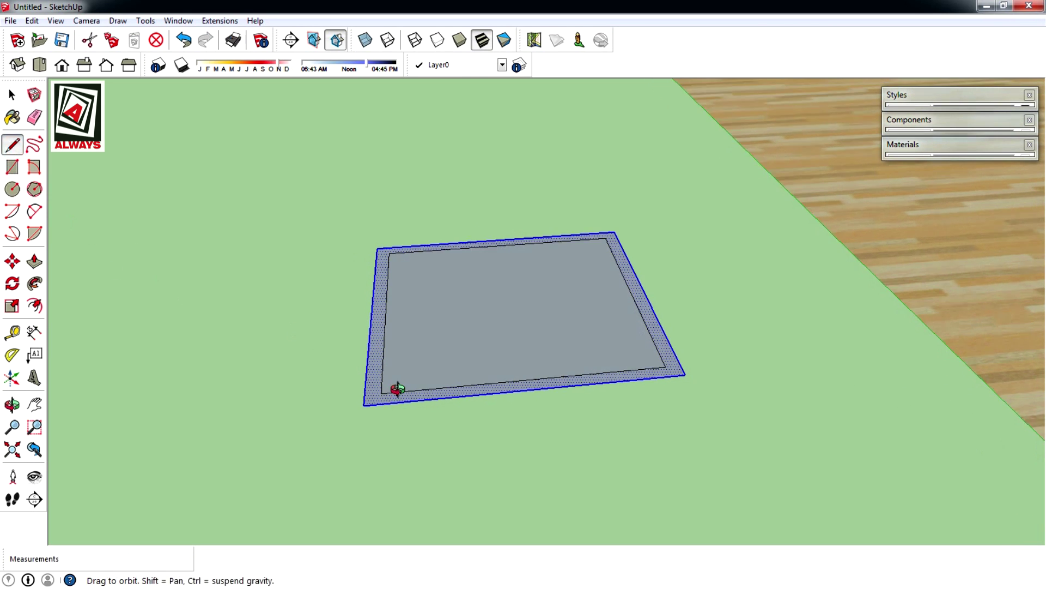
scroll(398, 386, "up", 3)
scroll(378, 392, "up", 2)
middle_click_drag(368, 392, 357, 338)
left_click(349, 343)
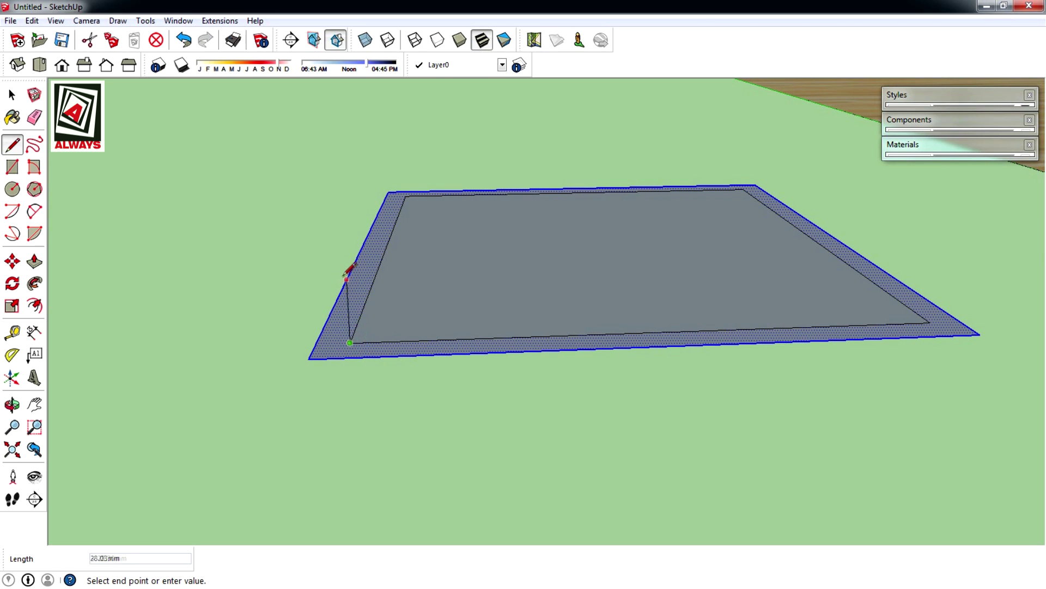
left_click(335, 298)
key("space")
scroll(334, 327, "up", 2)
key("l")
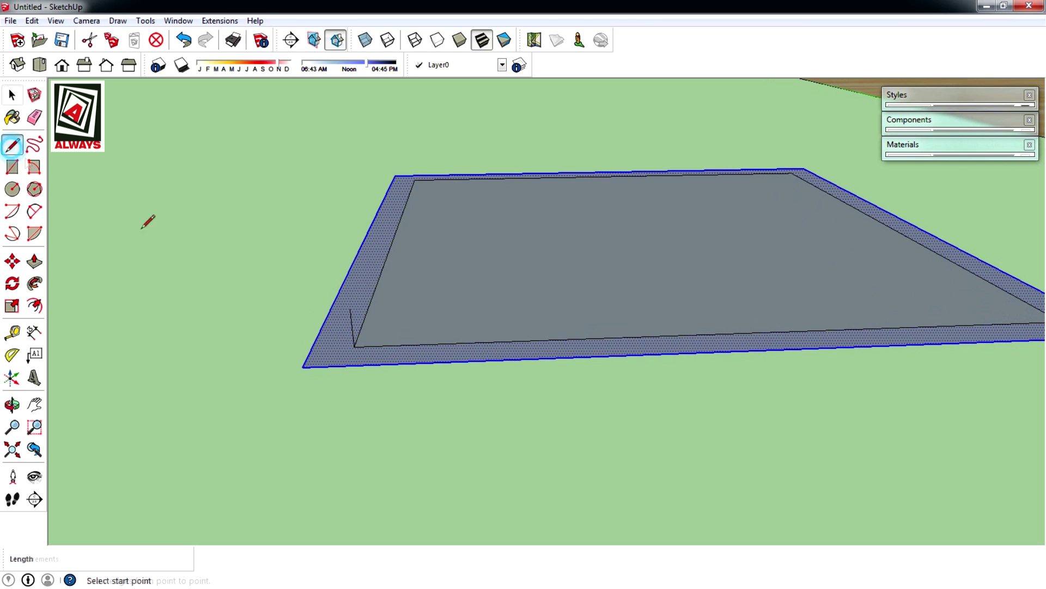
left_click(354, 346)
left_click(313, 349)
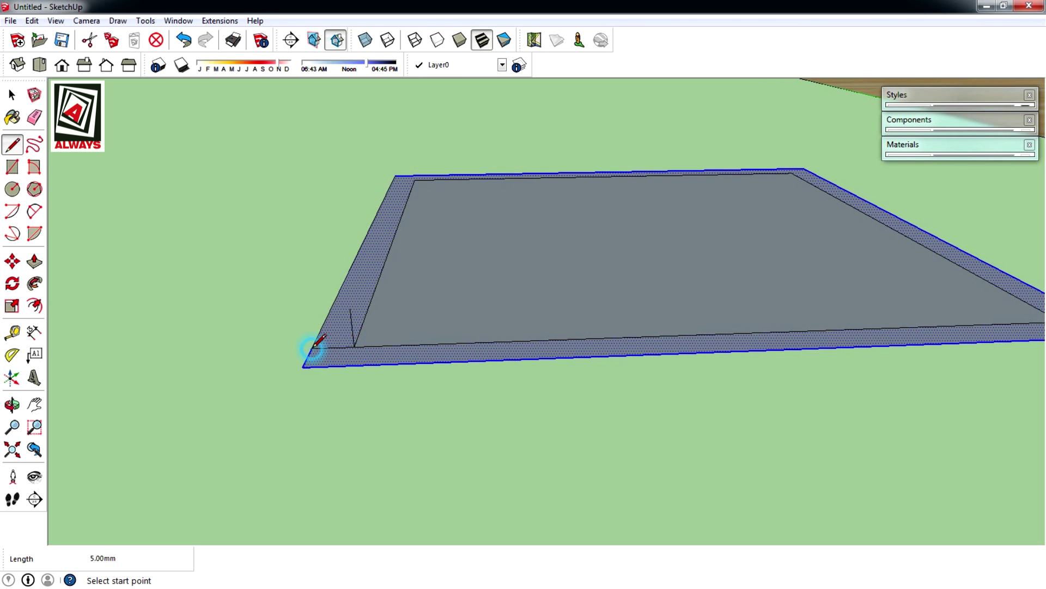
left_click(12, 166)
Draw an upright rectangle standing at the slab's corner
left_click(311, 347)
left_click(355, 304)
key("space")
mouse_move(355, 304)
middle_mouse_down()
mouse_move(374, 316)
mouse_move(327, 323)
middle_mouse_up()
scroll(327, 324, "up", 2)
Copy a rectangle edge with Move+Ctrl, then undo the misplaced copy
left_click(305, 335)
key("m")
left_click(313, 321)
key("ctrl")
key("Return")
key("ctrl+z")
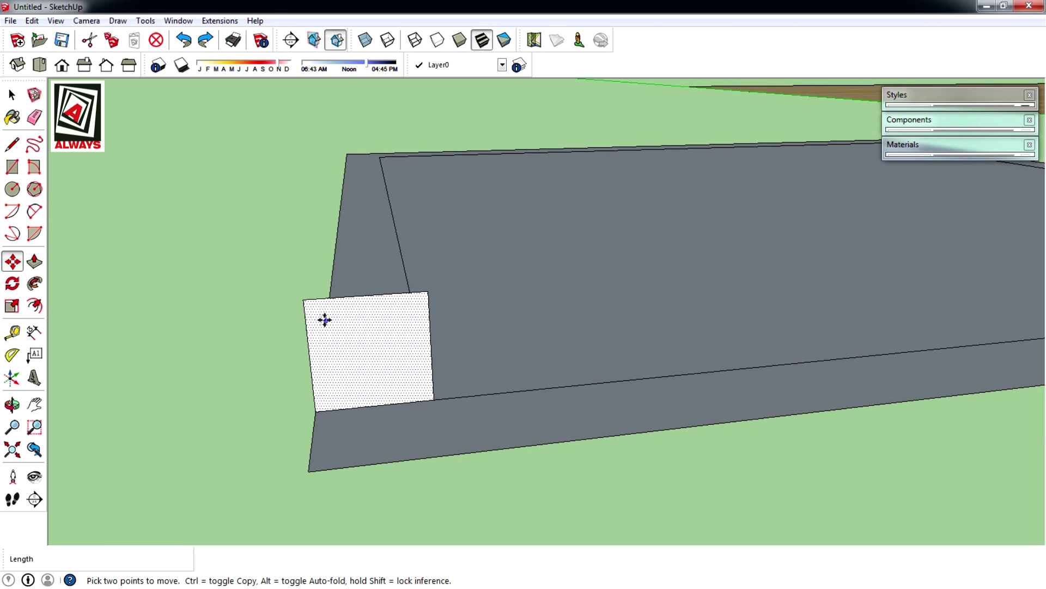
key("space")
Copy the rectangle's left edge 2 mm inward with Move+Ctrl
left_click(307, 327)
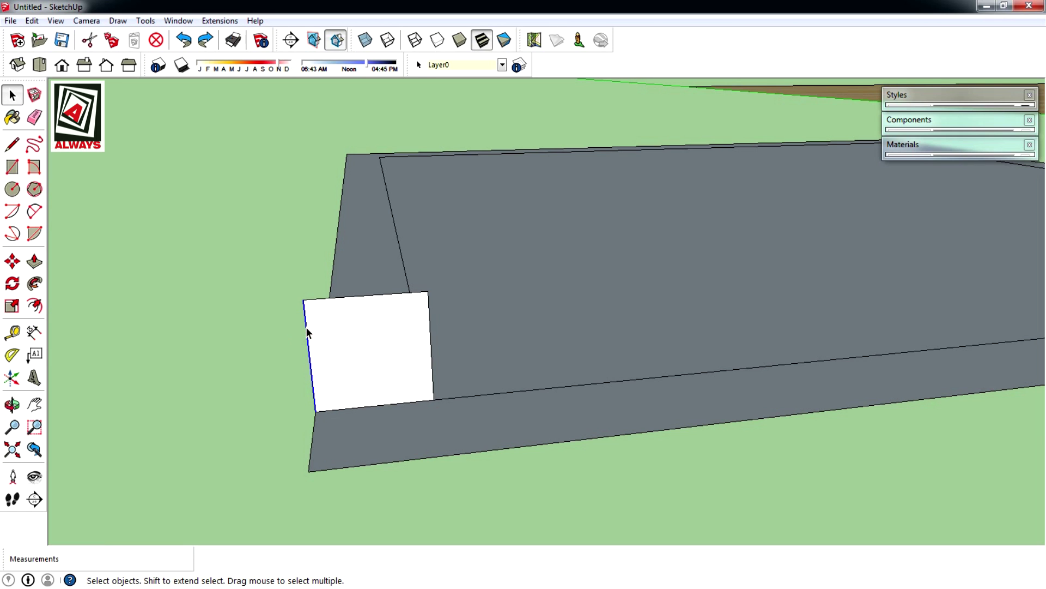
key("m")
left_click(306, 326)
key("ctrl")
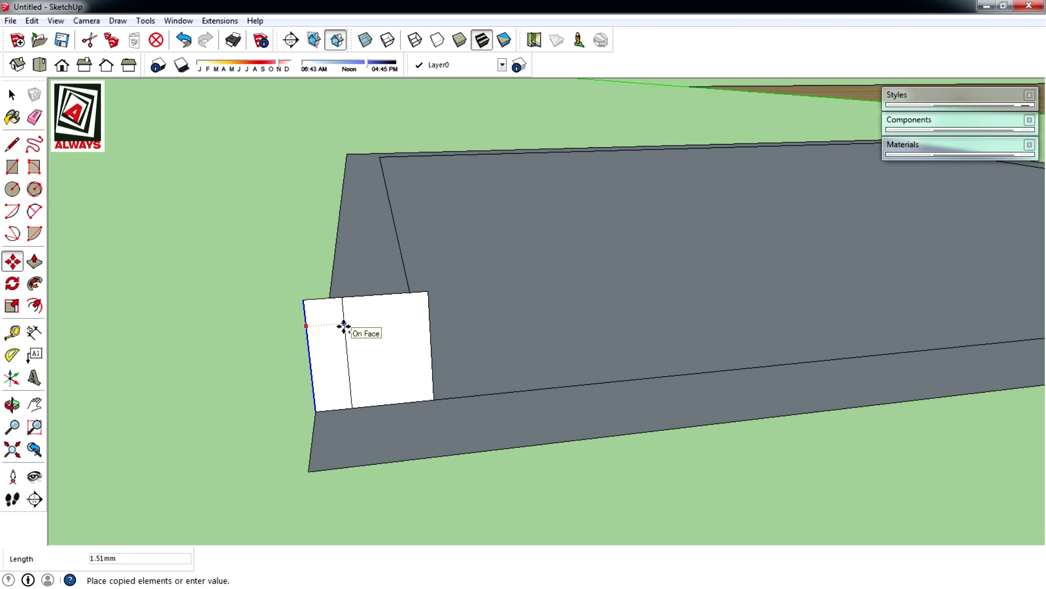
type("2")
key("Return")
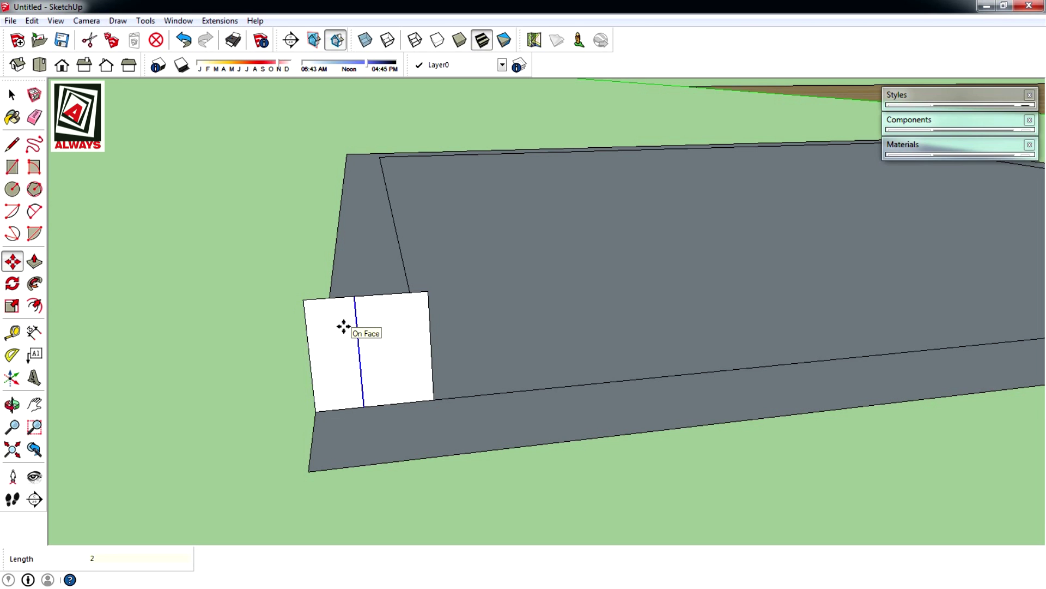
middle_click_drag(343, 325, 303, 304)
key("space")
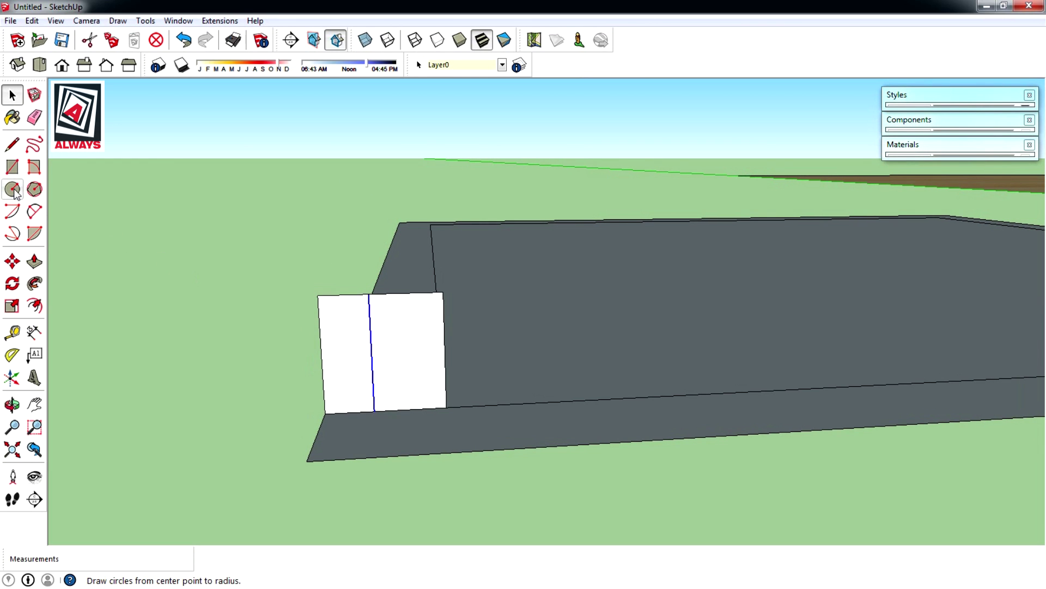
Split the white face with a vertical line and draw a circle centred on it
left_click(12, 144)
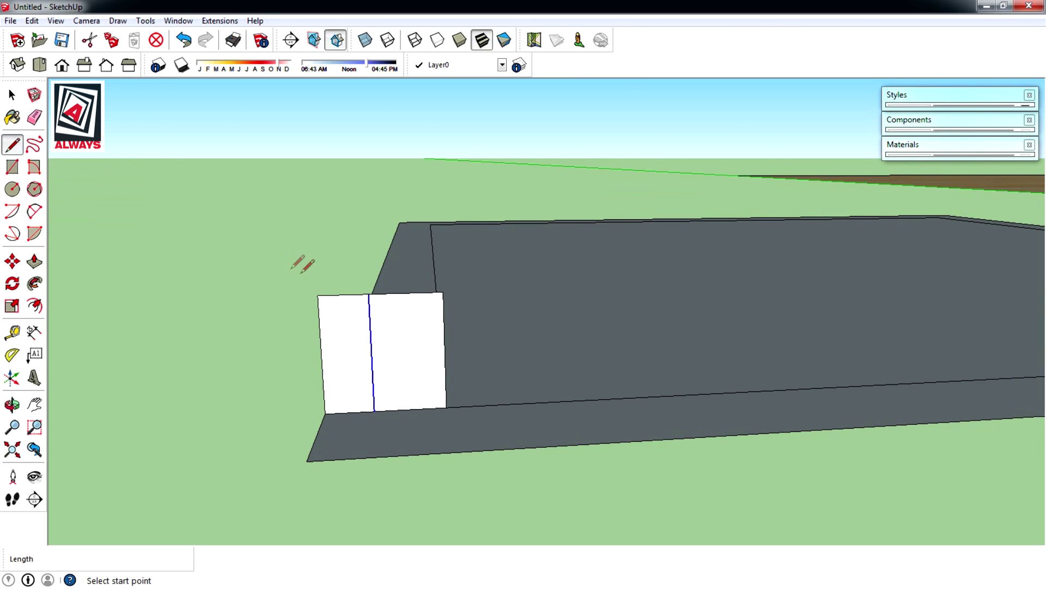
left_click(343, 294)
left_click(349, 412)
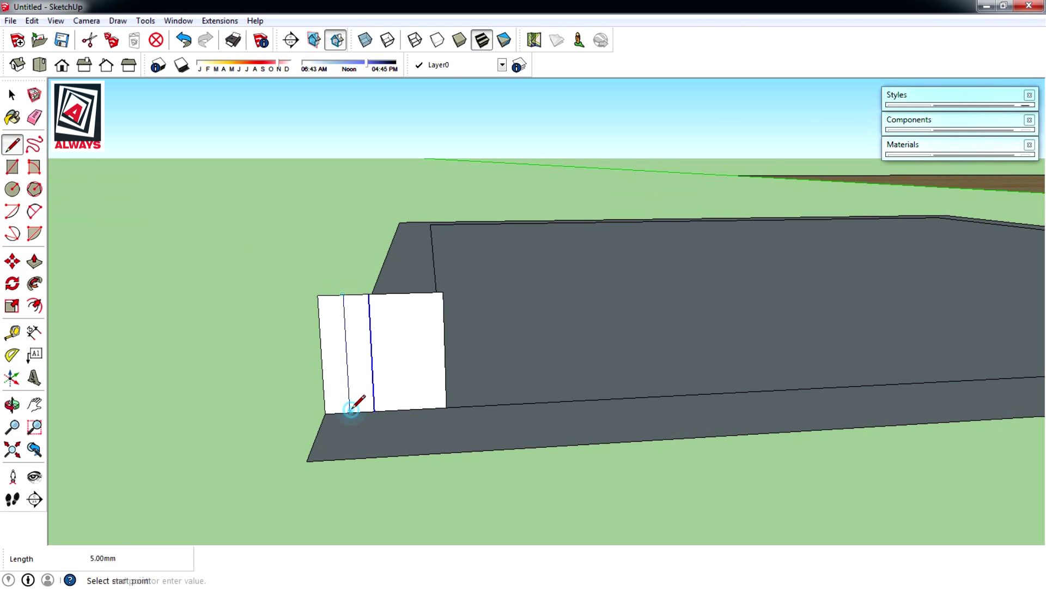
key("space")
left_click(12, 188)
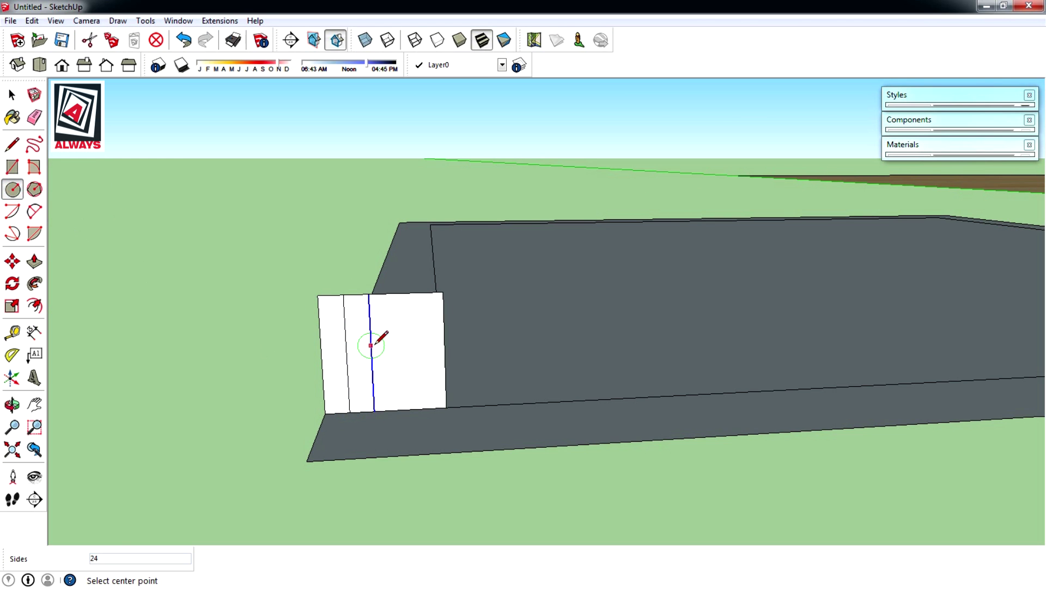
left_click(371, 353)
left_click(322, 355)
key("space")
Delete the circle's right half-arc and the leftover corner and edge pieces
left_click(401, 315)
key("Delete")
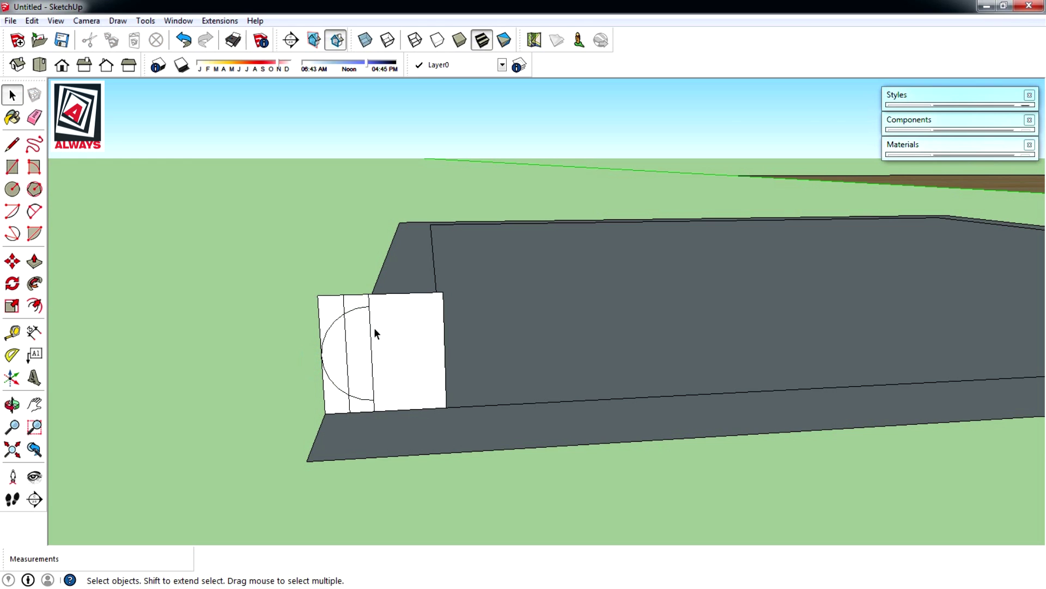
left_click(341, 297)
key("Delete")
left_click(317, 289)
key("Delete")
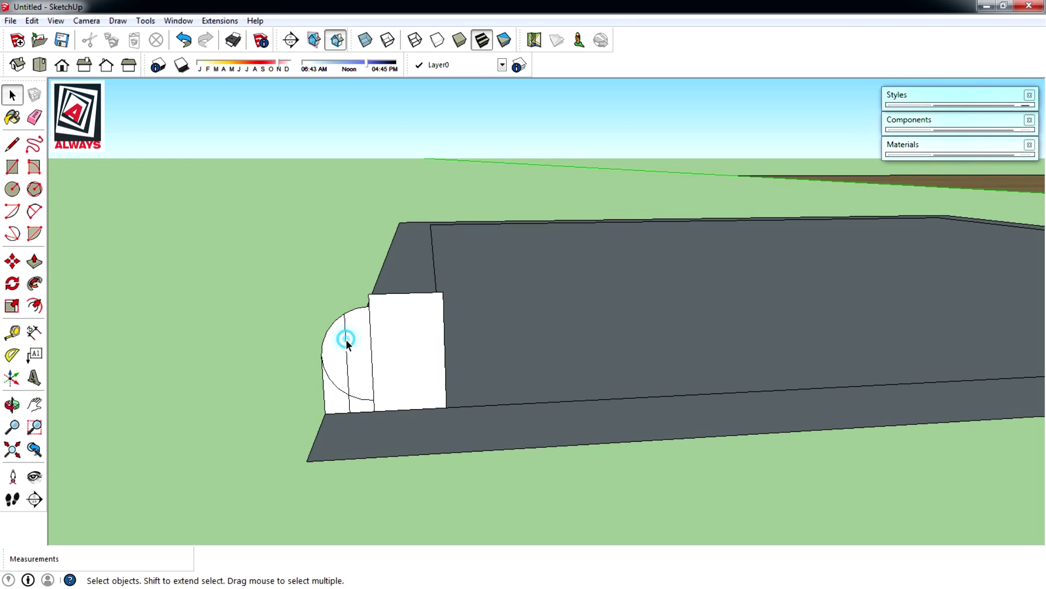
middle_click_drag(348, 341, 346, 392)
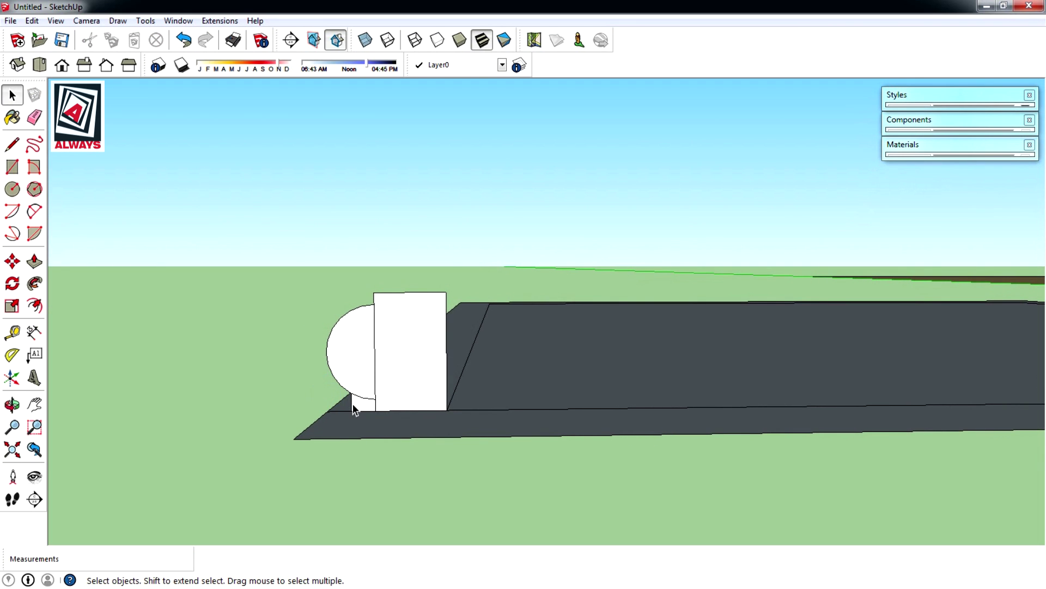
left_click(352, 401)
key("Delete")
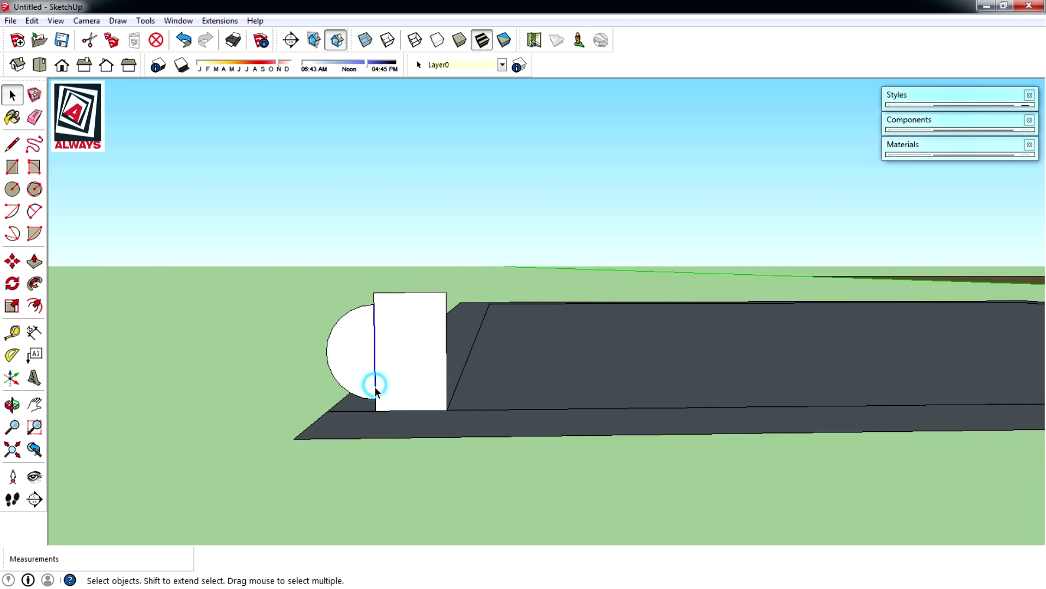
mouse_move(358, 415)
middle_mouse_down()
mouse_move(429, 474)
mouse_move(391, 394)
middle_mouse_up()
Sweep the white half-round profile with Follow Me around the slab perimeter back to the start corner
left_click(34, 283)
middle_click_drag(327, 316, 432, 346)
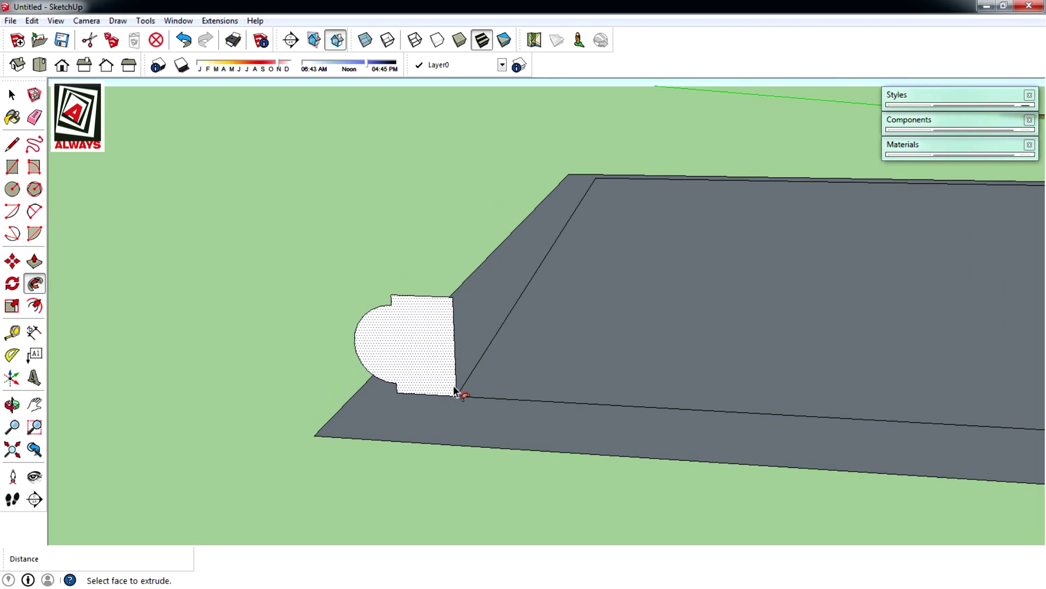
left_click_drag(453, 395, 665, 194)
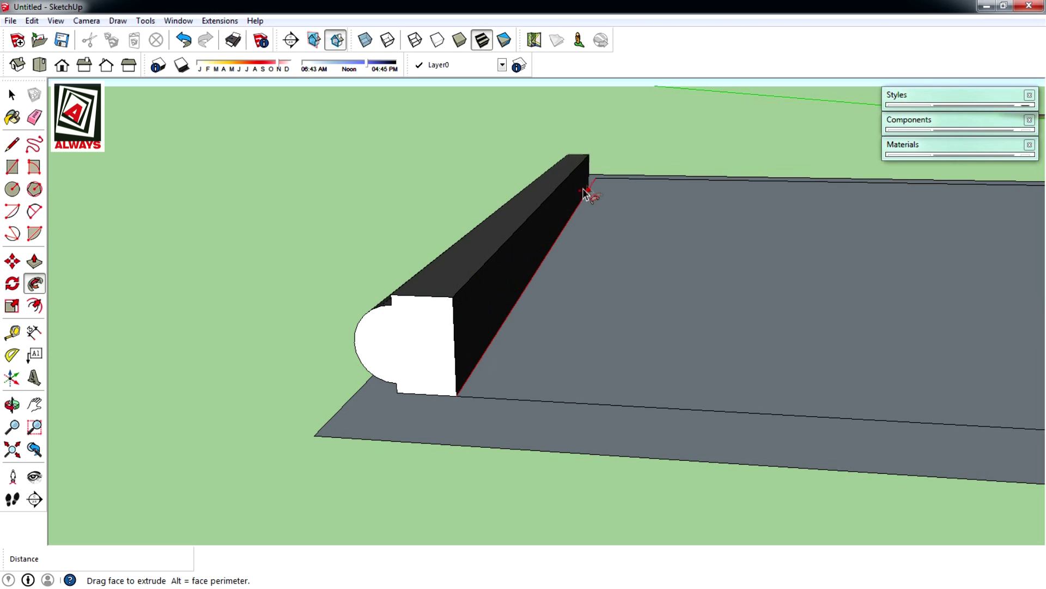
scroll(794, 229, "down", 3)
mouse_move(794, 228)
middle_mouse_down()
mouse_move(701, 227)
mouse_move(859, 222)
middle_mouse_up()
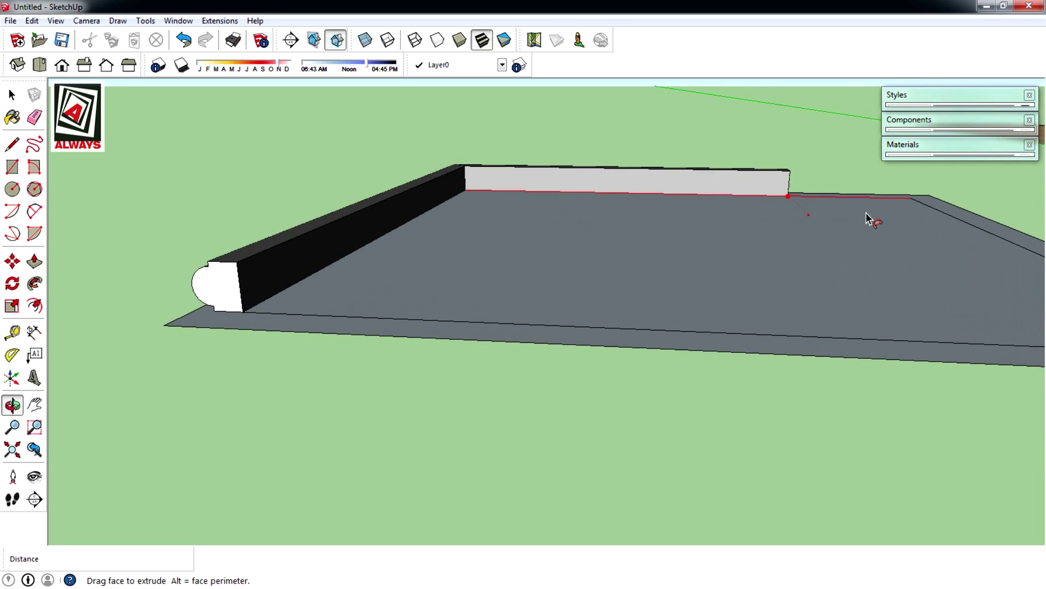
mouse_move(959, 223)
middle_mouse_down()
mouse_move(1023, 327)
mouse_move(949, 323)
middle_mouse_up()
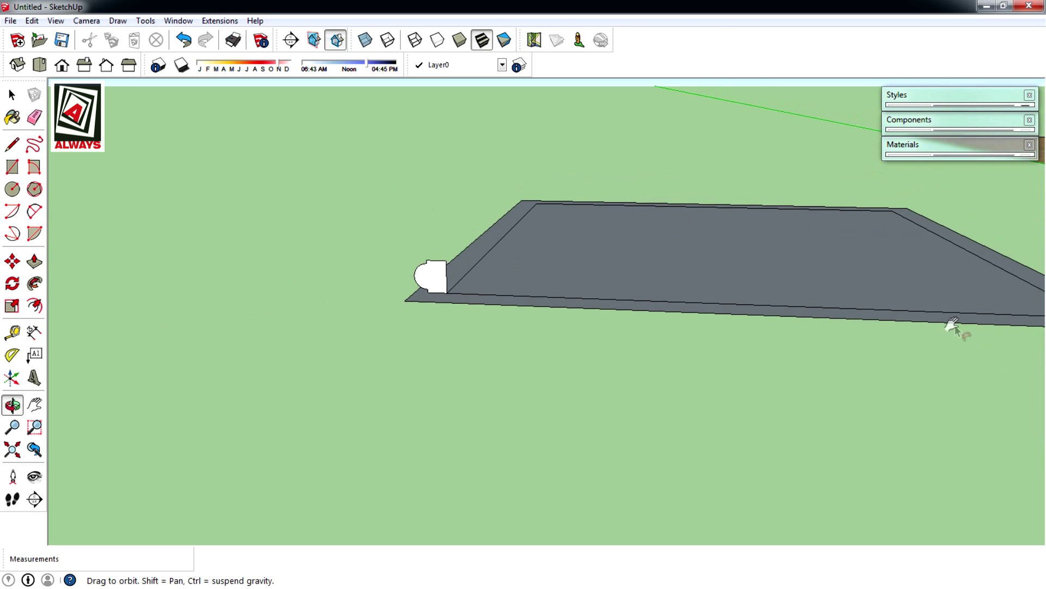
scroll(483, 319, "down", 5)
middle_click_drag(482, 319, 724, 374)
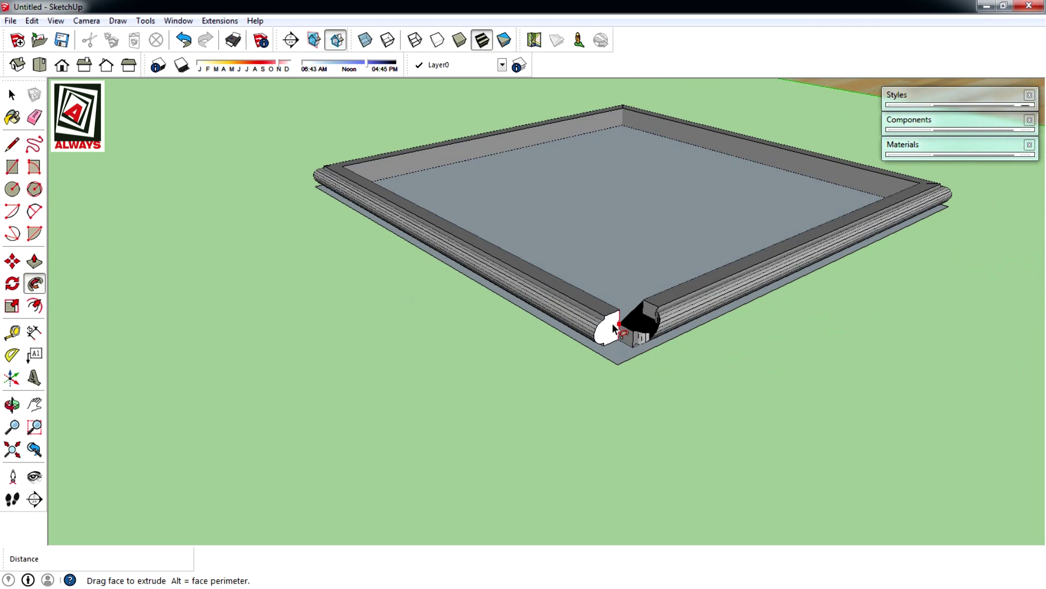
left_click(615, 343)
Inspect the finished rim, checking its bottom and rounded-corner edges
mouse_move(617, 345)
middle_mouse_down()
mouse_move(574, 246)
mouse_move(490, 343)
middle_mouse_up()
key("space")
scroll(479, 362, "up", 3)
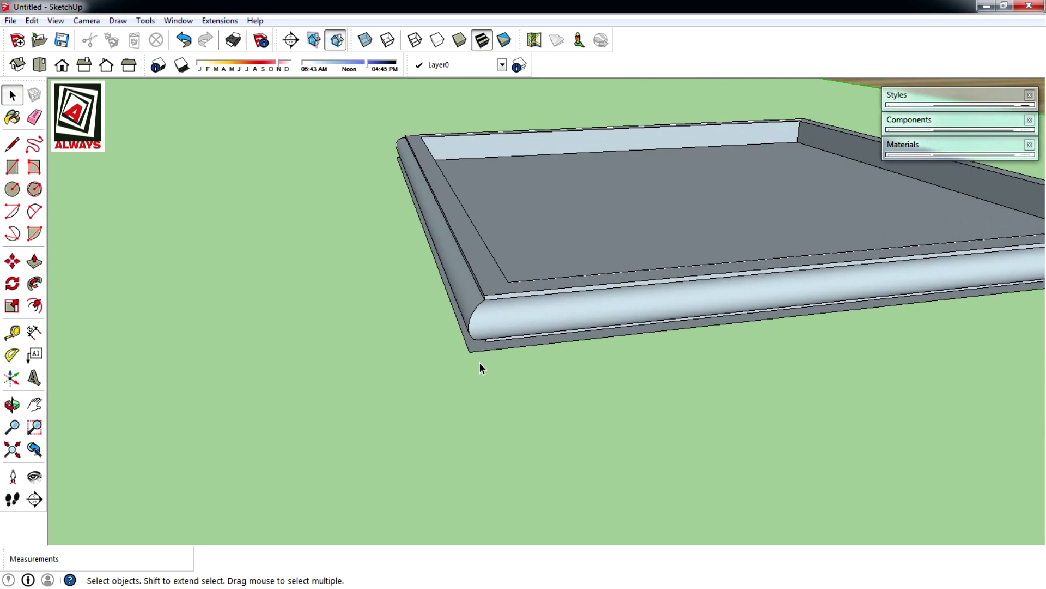
scroll(475, 361, "up", 5)
scroll(475, 361, "down", 3)
left_click(452, 341)
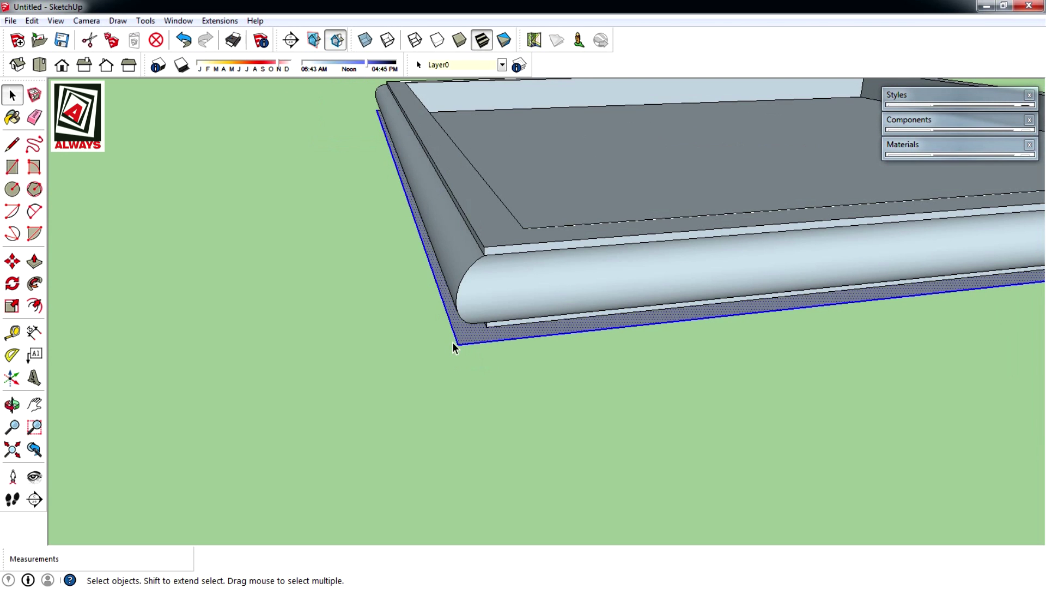
scroll(453, 341, "down", 8)
middle_click_drag(627, 327, 641, 302)
scroll(641, 302, "up", 4)
left_click(567, 326)
left_click(572, 324)
scroll(572, 325, "down", 5)
View the tray from several angles, ending with its floor face selected
mouse_move(571, 325)
middle_mouse_down()
mouse_move(427, 297)
mouse_move(603, 217)
mouse_move(402, 301)
middle_mouse_up()
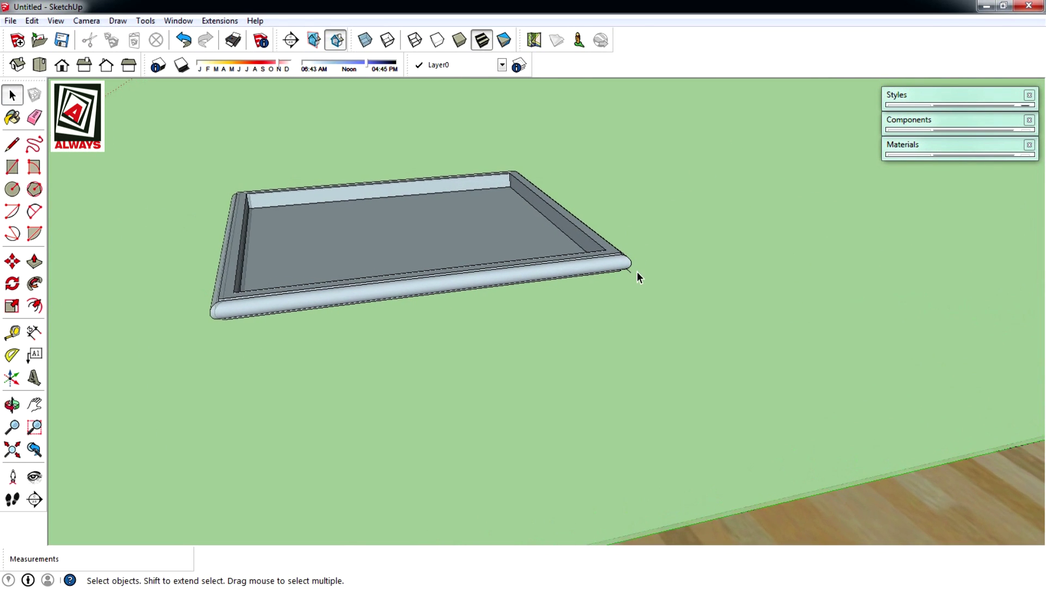
middle_click_drag(635, 275, 555, 224)
scroll(553, 221, "up", 3)
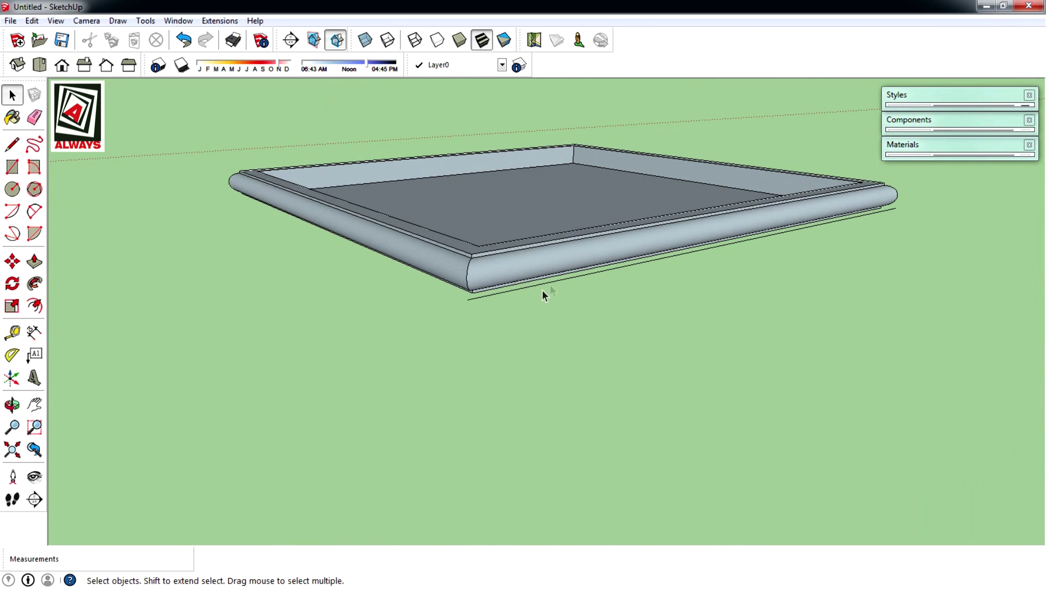
left_click(526, 289)
left_click(599, 271)
mouse_move(599, 271)
middle_mouse_down()
mouse_move(320, 269)
mouse_move(701, 260)
middle_mouse_up()
scroll(637, 275, "up", 3)
mouse_move(636, 275)
middle_mouse_down()
mouse_move(612, 178)
mouse_move(621, 402)
mouse_move(652, 349)
mouse_move(607, 278)
mouse_move(524, 273)
mouse_move(569, 220)
mouse_move(453, 170)
mouse_move(666, 152)
middle_mouse_up()
scroll(652, 350, "down", 4)
scroll(607, 278, "up", 2)
left_click(572, 280)
Copy the tray floor face up to the top corner of the rim
key("m")
scroll(472, 182, "up", 3)
scroll(611, 182, "up", 2)
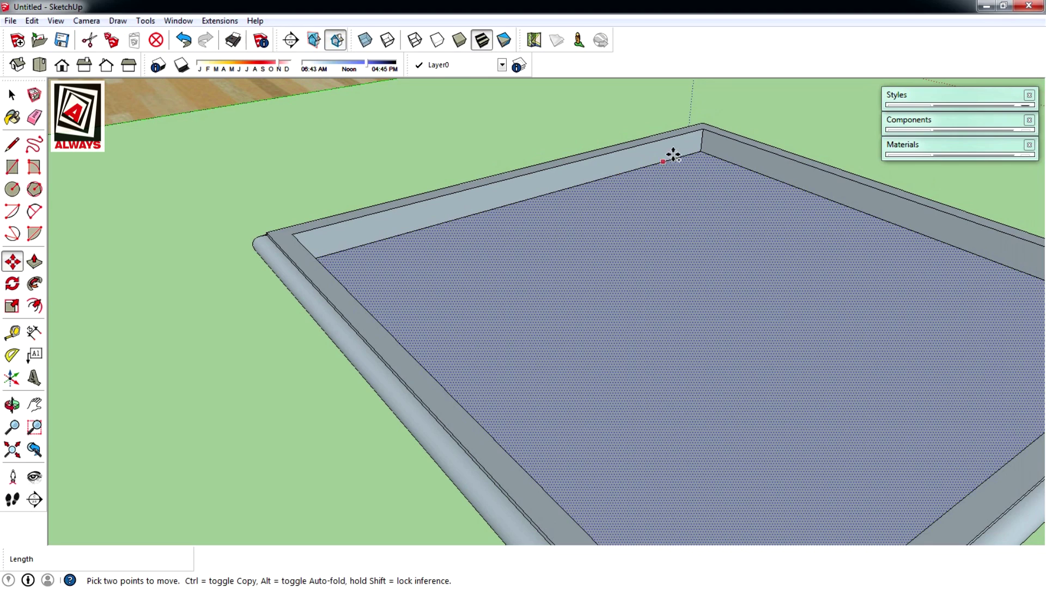
key("ctrl")
left_click(696, 148)
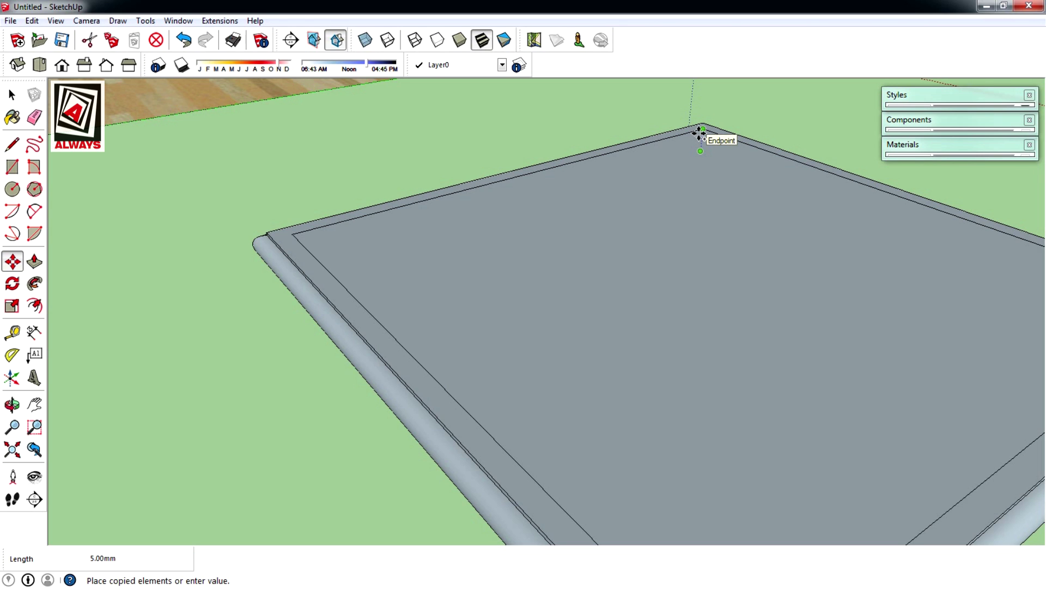
left_click(699, 133)
middle_click_drag(591, 243, 635, 209)
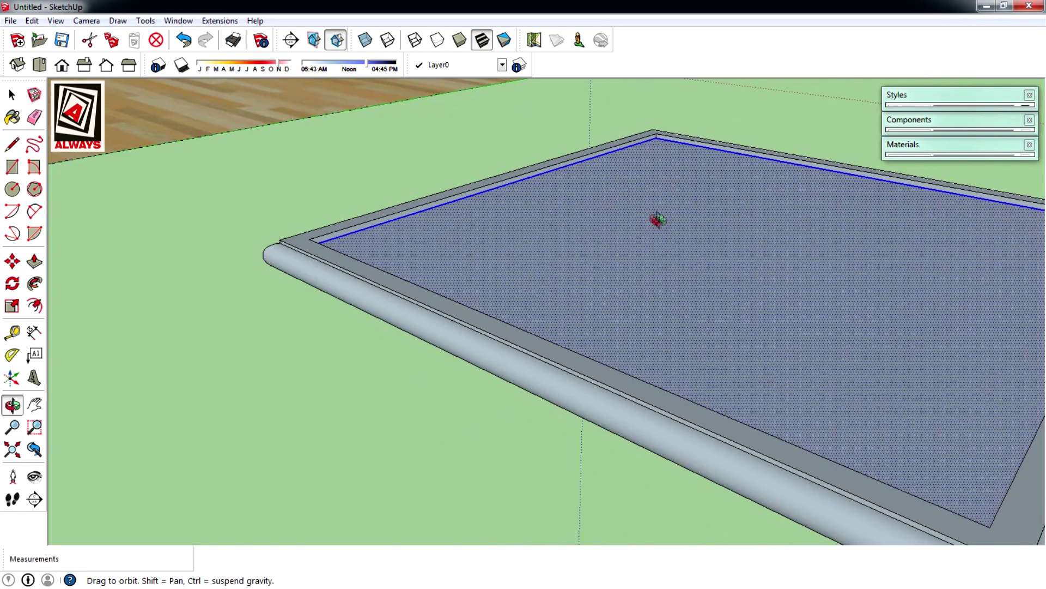
Push/Pull the copied face up .005 into a solid top panel
left_click(35, 261)
left_click_drag(413, 246, 409, 194)
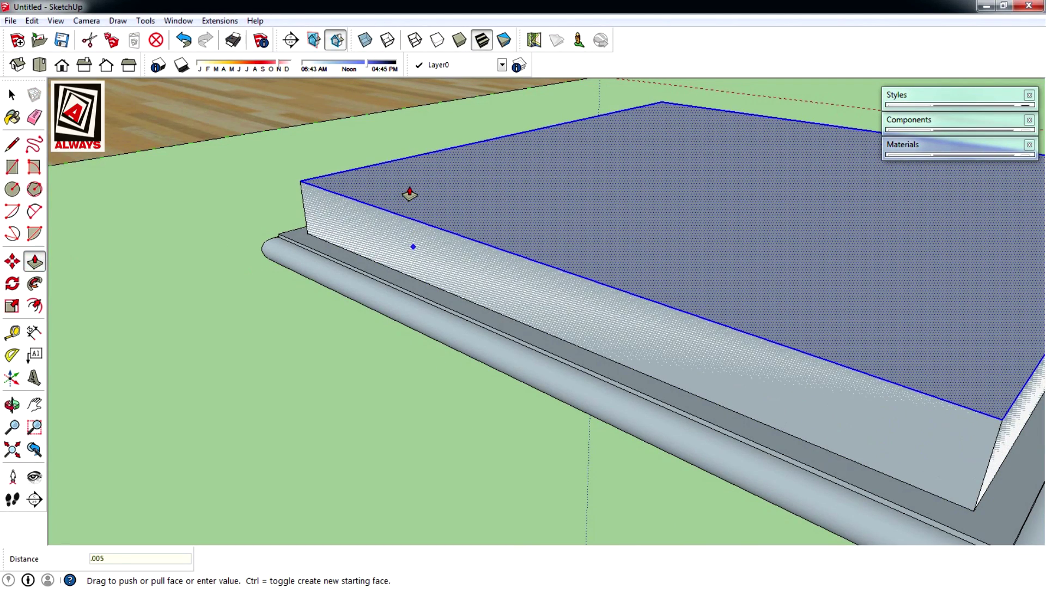
key("Return")
mouse_move(449, 306)
middle_mouse_down()
mouse_move(509, 287)
mouse_move(726, 287)
mouse_move(551, 201)
mouse_move(545, 253)
mouse_move(377, 226)
middle_mouse_up()
Draw the missing edge across the slab underside to close its face
key("space")
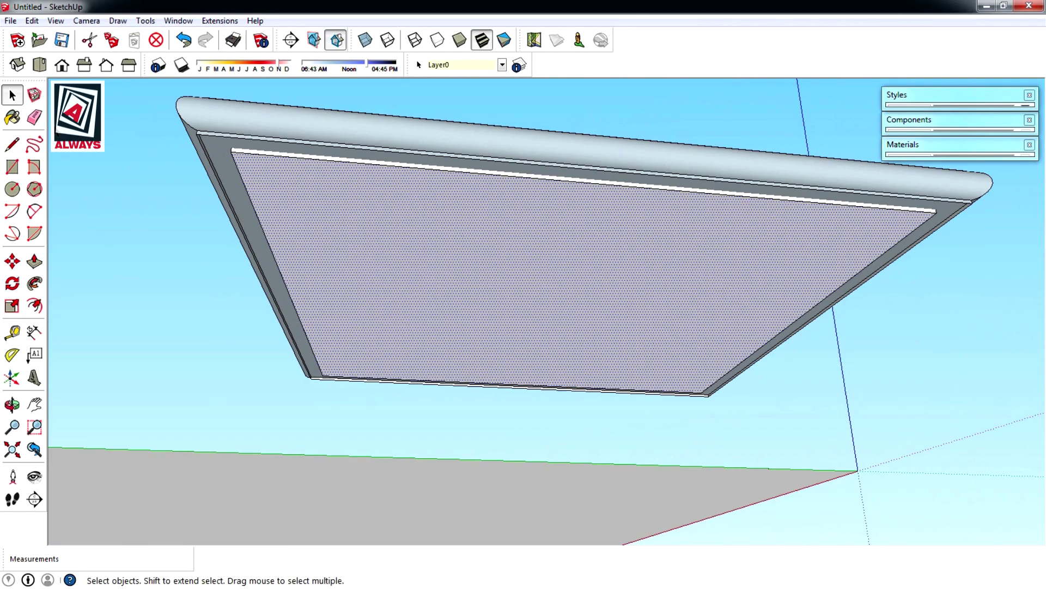
left_click(12, 144)
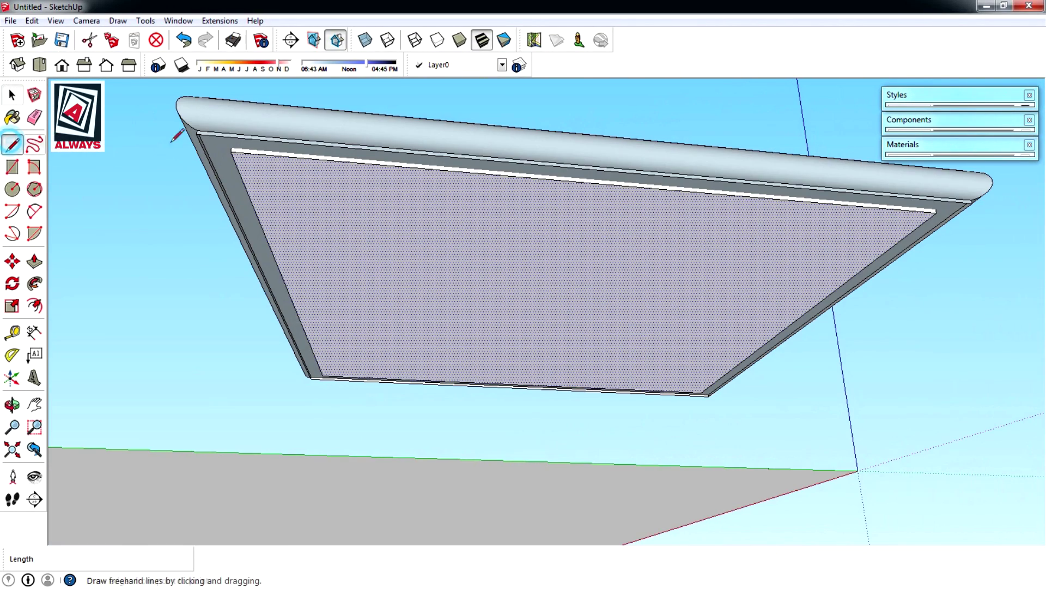
left_click(197, 132)
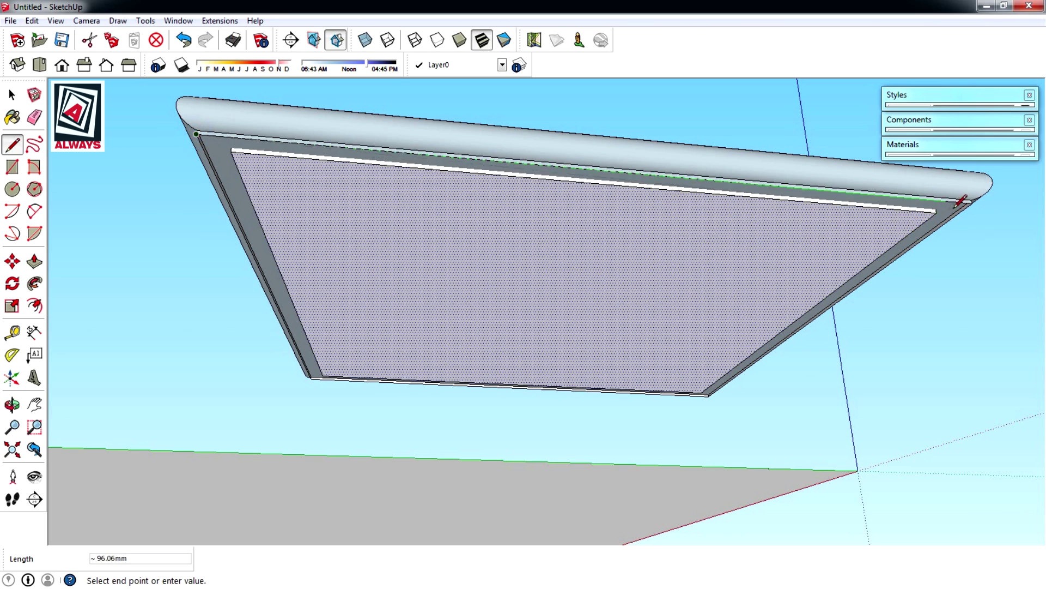
left_click(970, 204)
left_click_drag(916, 219, 680, 264)
key("space")
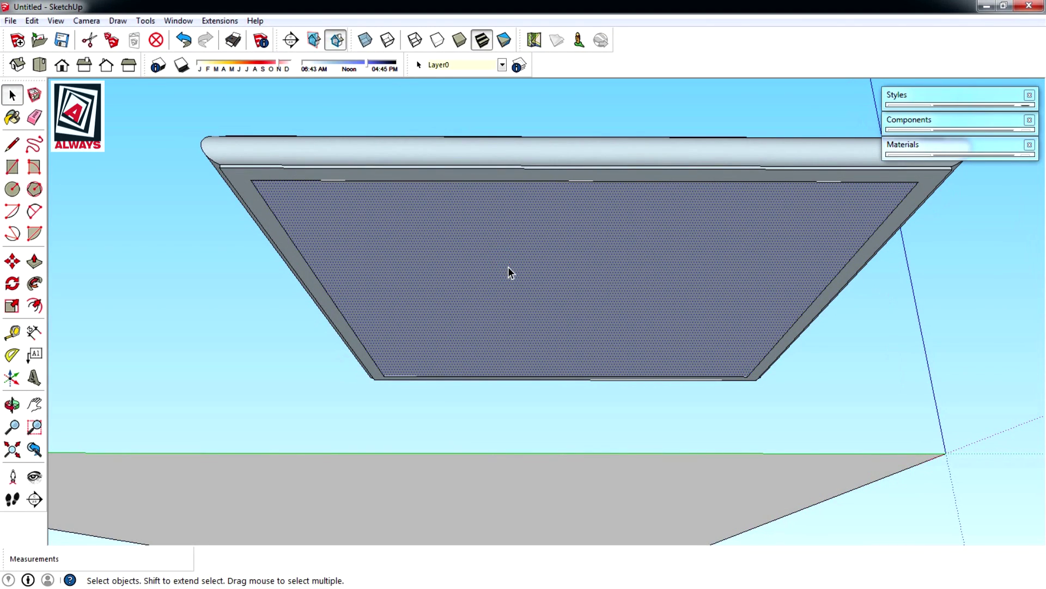
middle_click_drag(326, 233, 280, 164)
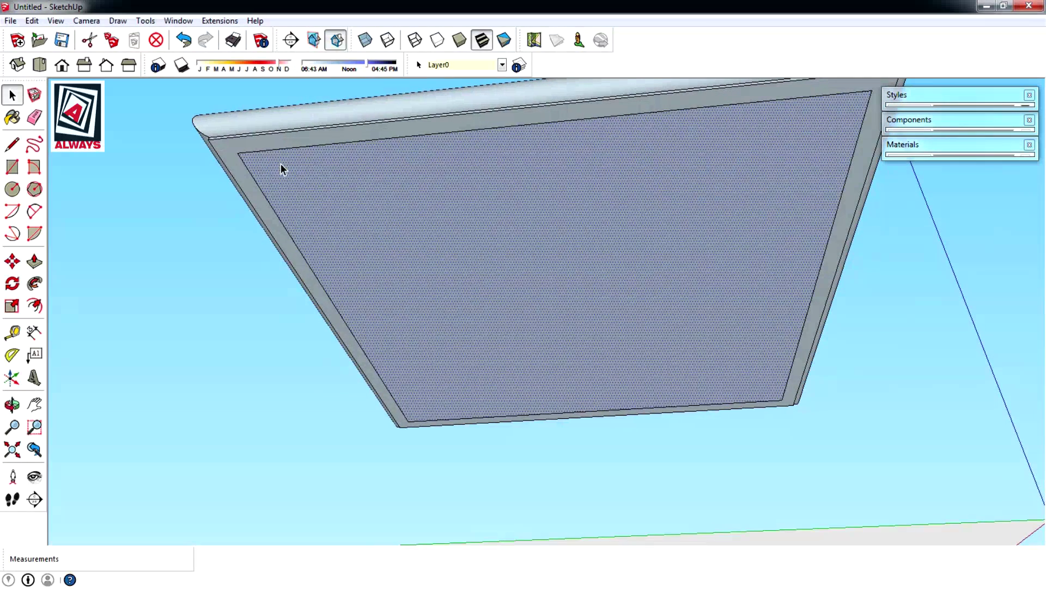
key("Escape")
middle_click_drag(286, 166, 339, 210)
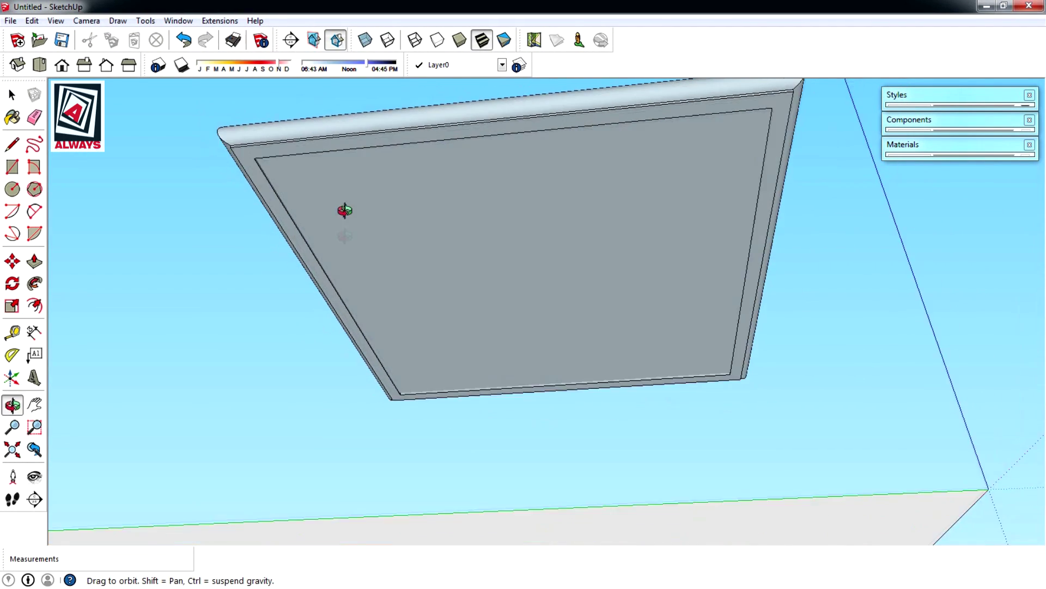
mouse_move(927, 480)
middle_mouse_down()
mouse_move(642, 435)
mouse_move(567, 358)
mouse_move(569, 289)
middle_mouse_up()
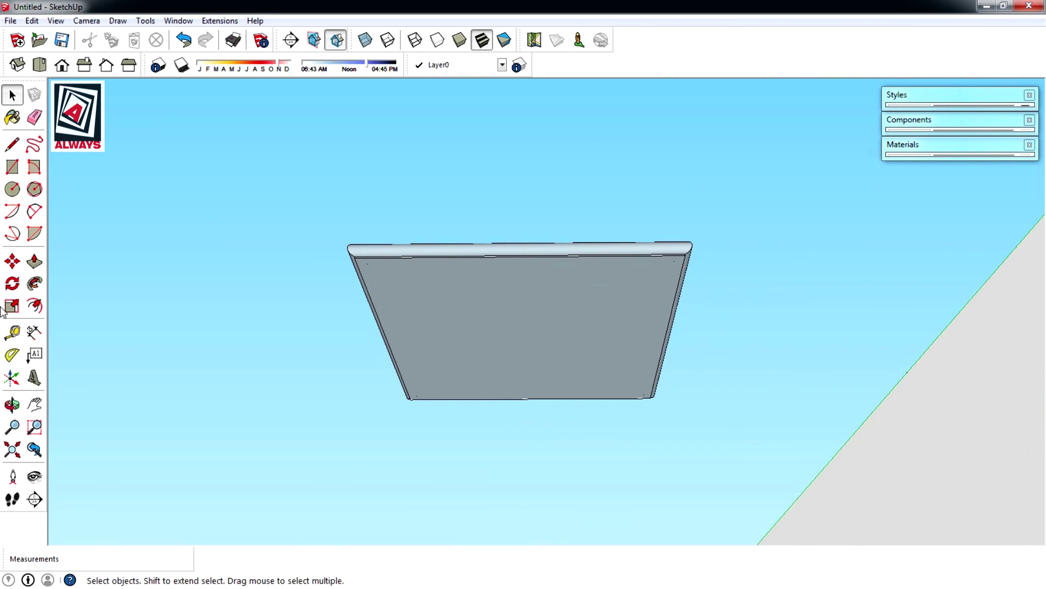
Offset the underside face inward about 5.5 mm to form an inset border
left_click(34, 305)
scroll(408, 305, "up", 2)
left_click(448, 242)
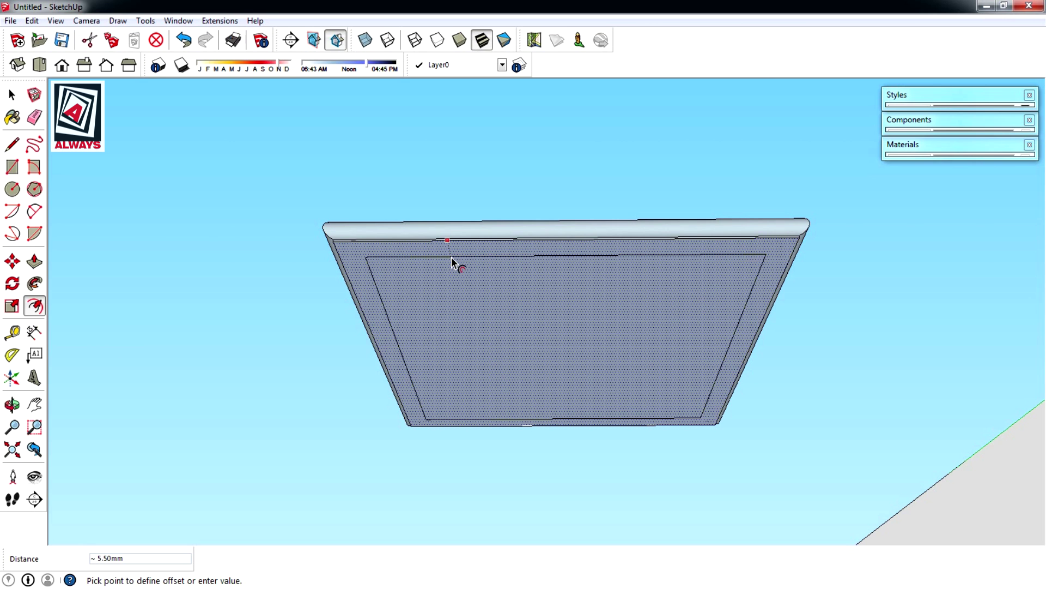
left_click(452, 262)
mouse_move(458, 264)
middle_mouse_down()
mouse_move(496, 236)
mouse_move(382, 218)
middle_mouse_up()
left_click(13, 167)
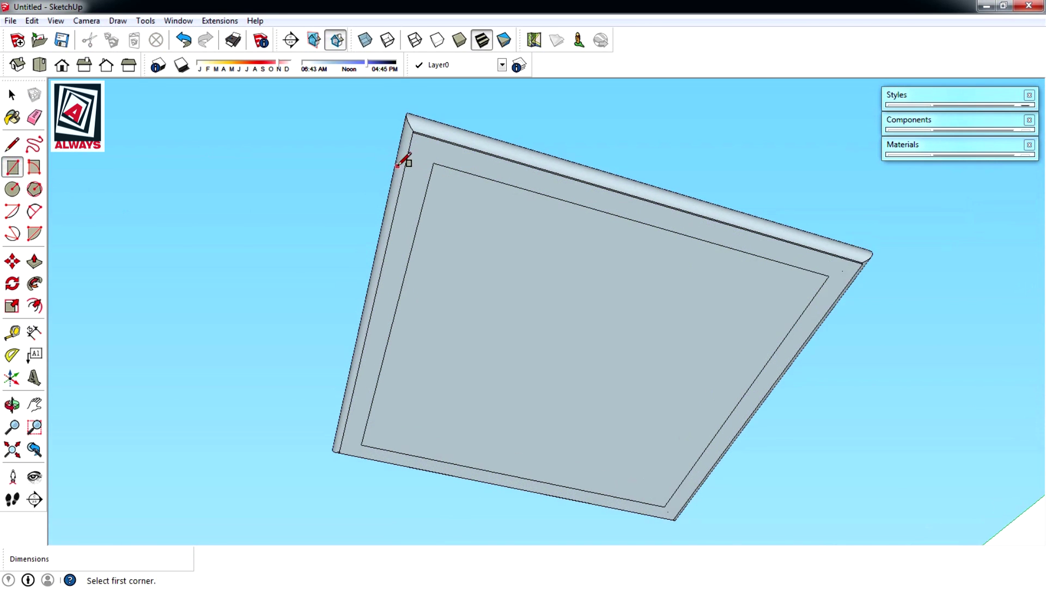
Draw a 5×5 square at one inner corner of the underside border
scroll(425, 159, "up", 3)
scroll(460, 158, "up", 1)
left_click(448, 159)
type("5,")
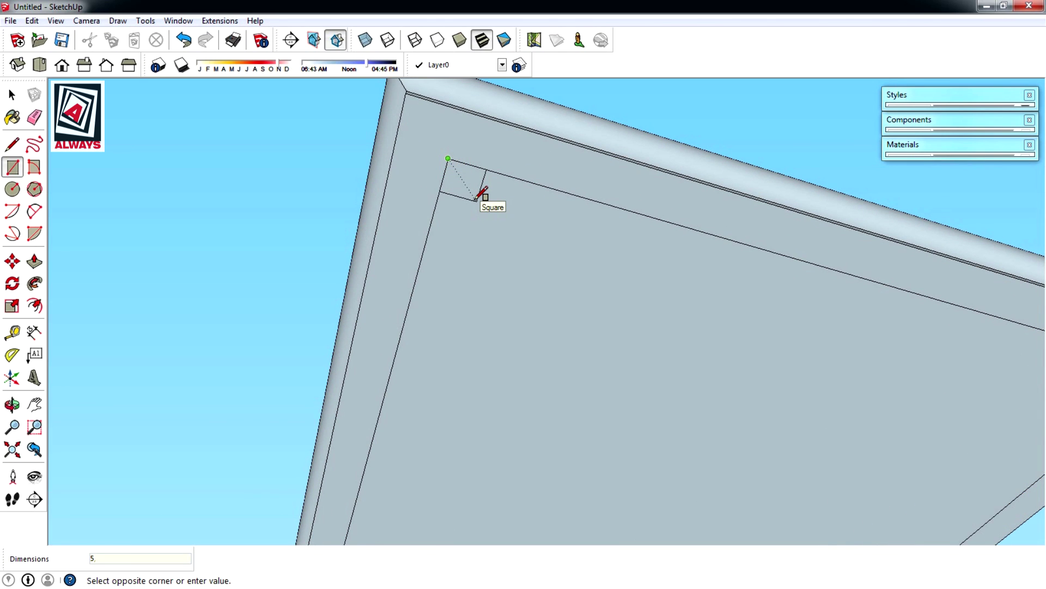
type("5")
key("Return")
key("space")
left_click(465, 196)
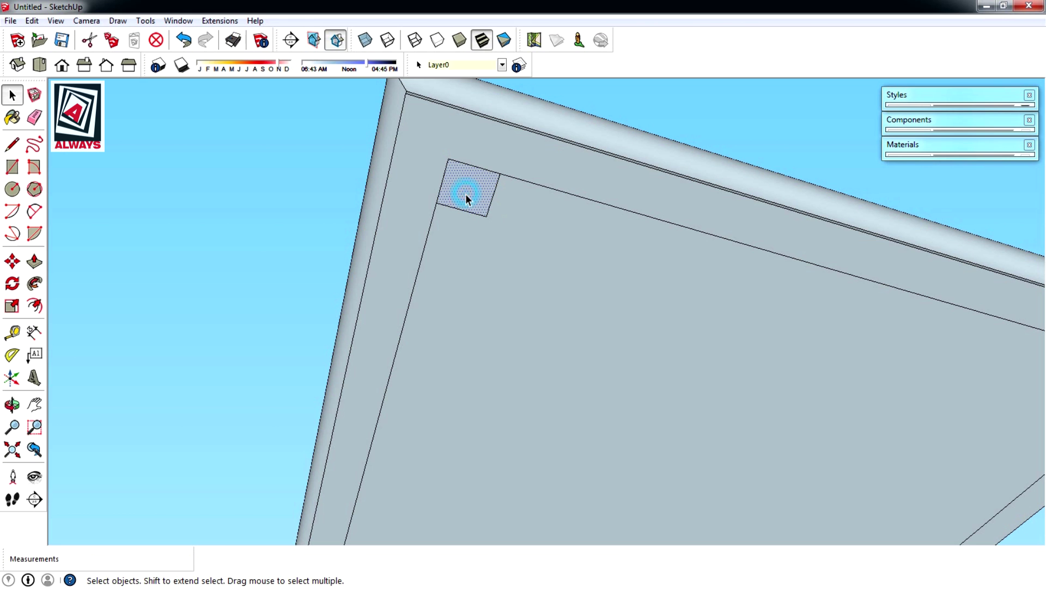
Copy the corner square into the opposite inner corner
key("m")
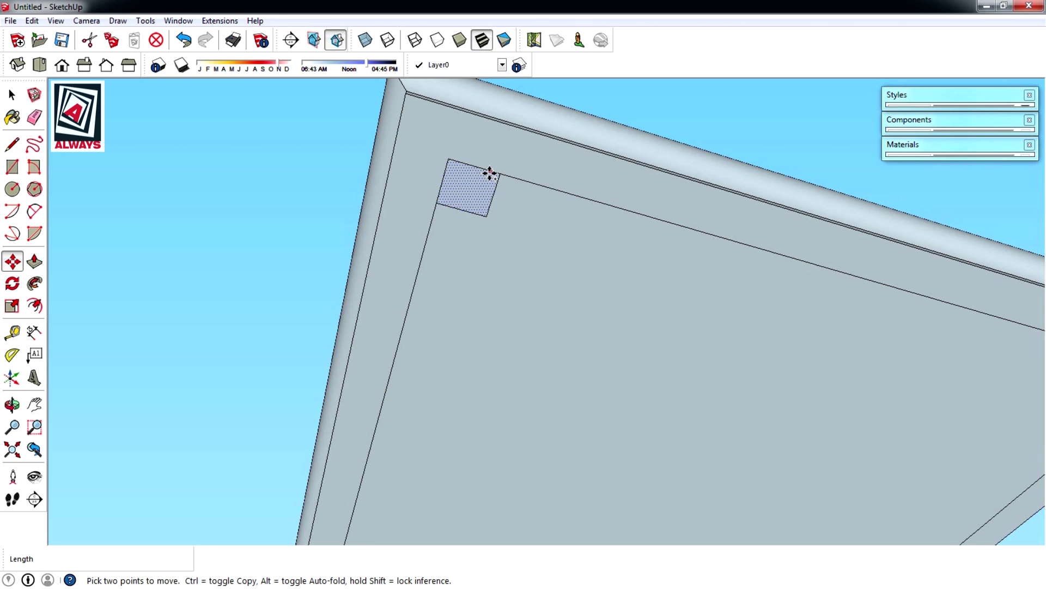
left_click(497, 175)
middle_click_drag(578, 278, 812, 302)
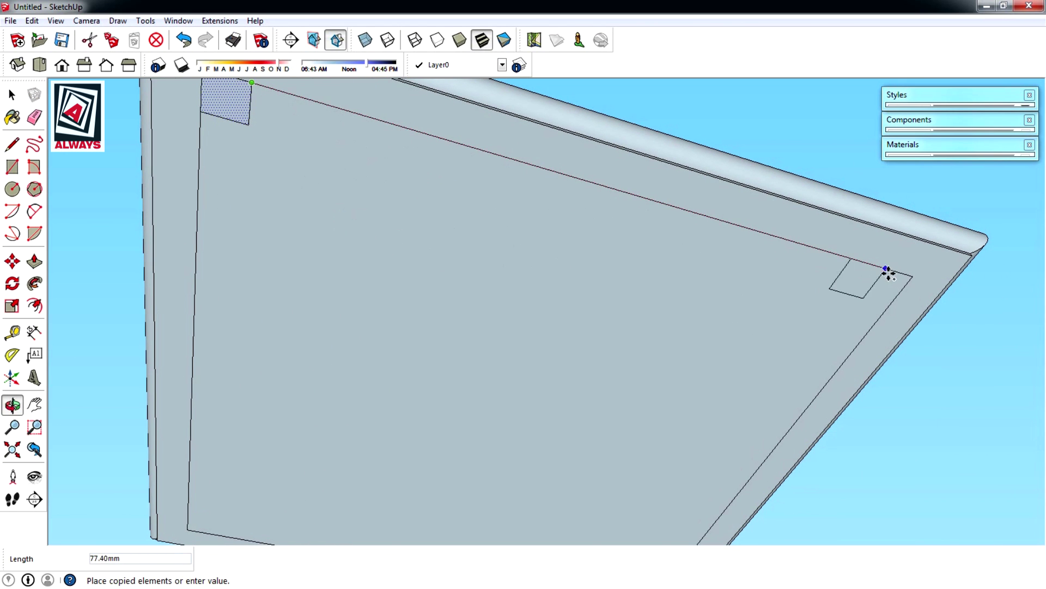
left_click(910, 275)
scroll(385, 317, "down", 3)
mouse_move(385, 318)
middle_mouse_down()
mouse_move(460, 257)
mouse_move(446, 268)
middle_mouse_up()
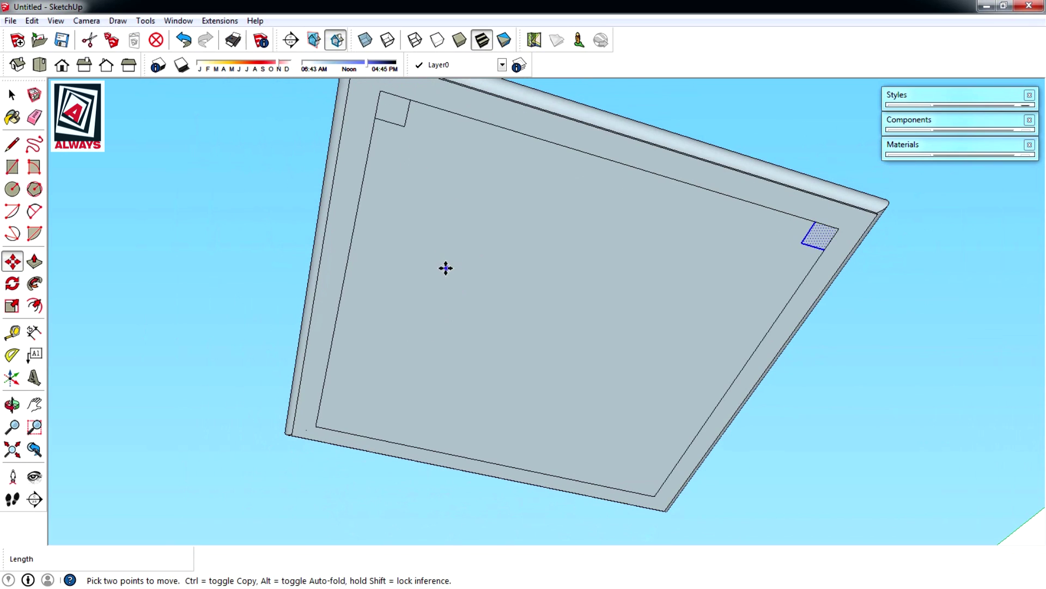
Copy the squares into the remaining two corners and start pulling the top-left one
key("space")
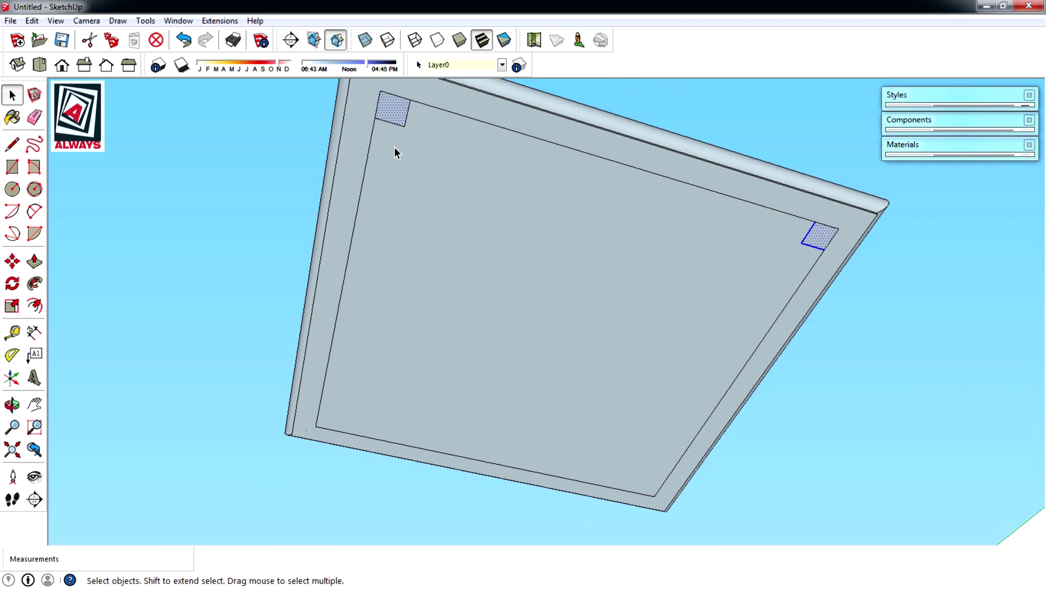
key("m")
left_click(375, 119)
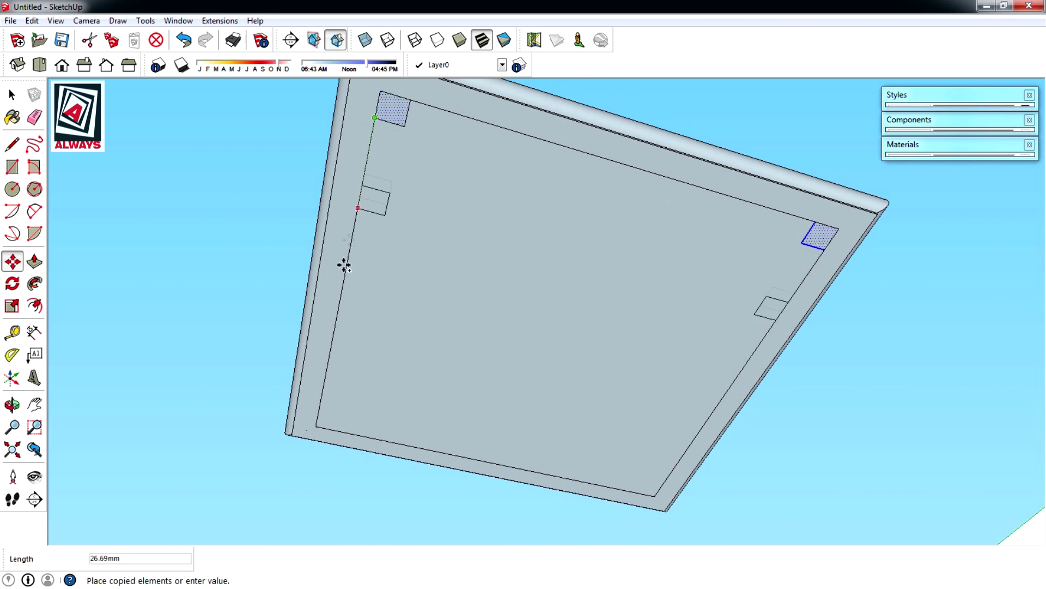
left_click(316, 427)
mouse_move(390, 329)
middle_mouse_down()
mouse_move(294, 262)
mouse_move(334, 263)
mouse_move(361, 279)
mouse_move(369, 302)
mouse_move(367, 284)
mouse_move(103, 220)
mouse_move(479, 236)
mouse_move(443, 226)
middle_mouse_up()
scroll(443, 227, "up", 1)
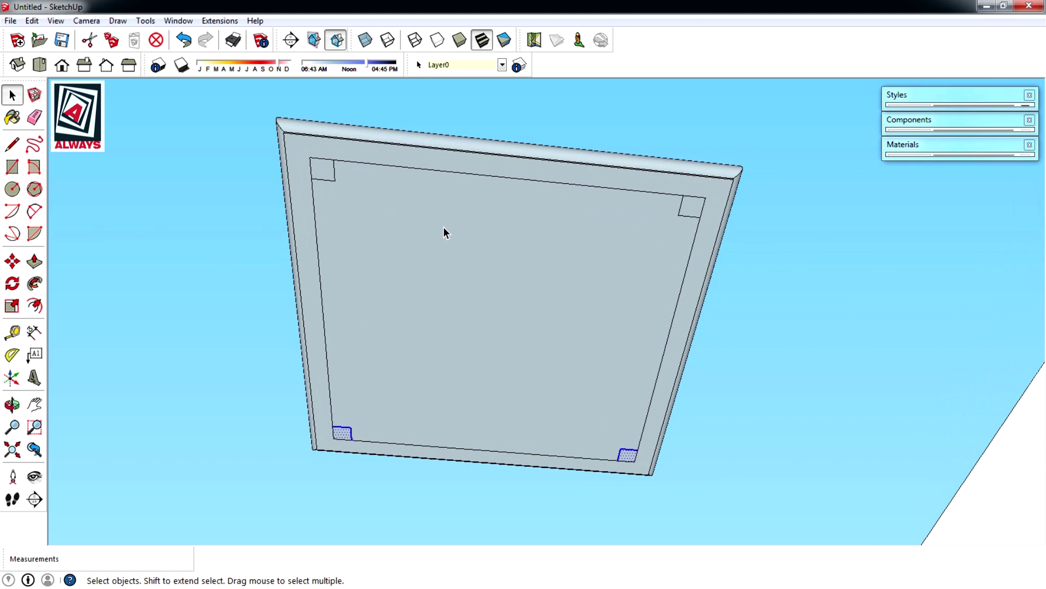
scroll(443, 227, "up", 1)
scroll(427, 224, "down", 1)
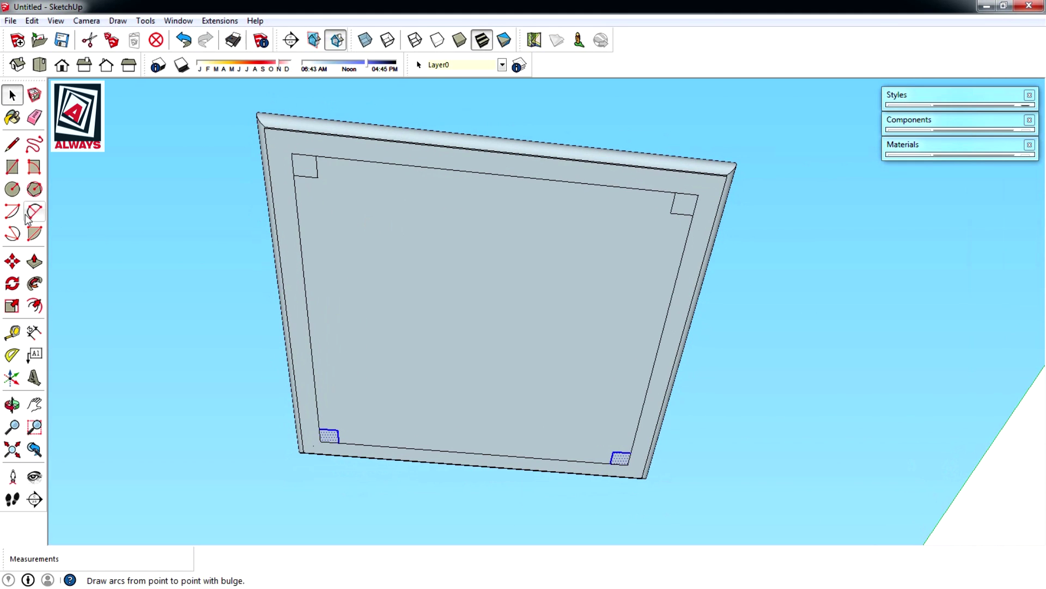
left_click(35, 261)
left_click(304, 166)
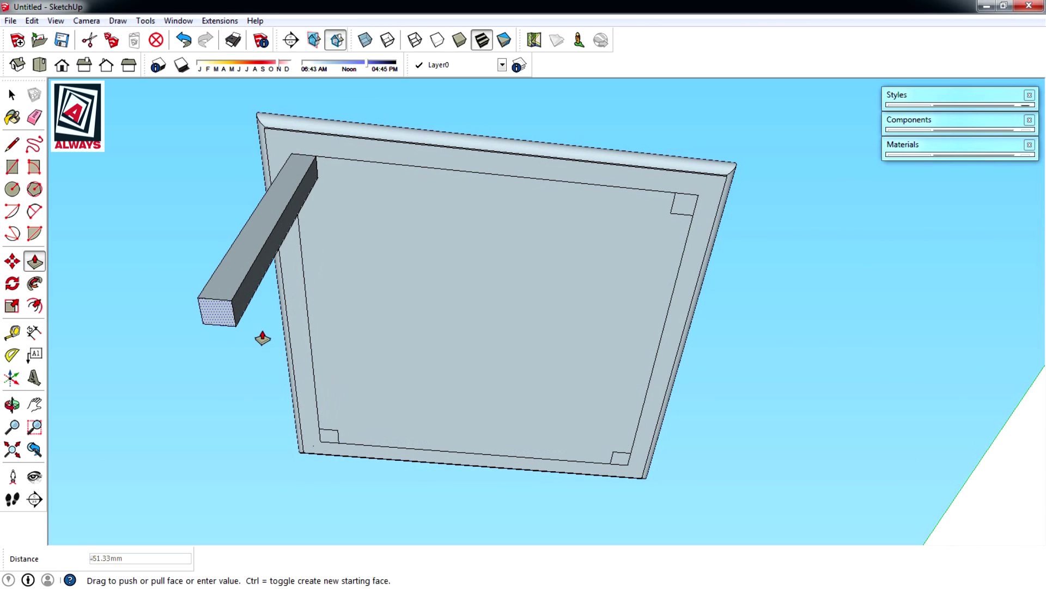
type("80")
Extrude the corner squares into 80 mm legs, repeating the length on the next square
key("Return")
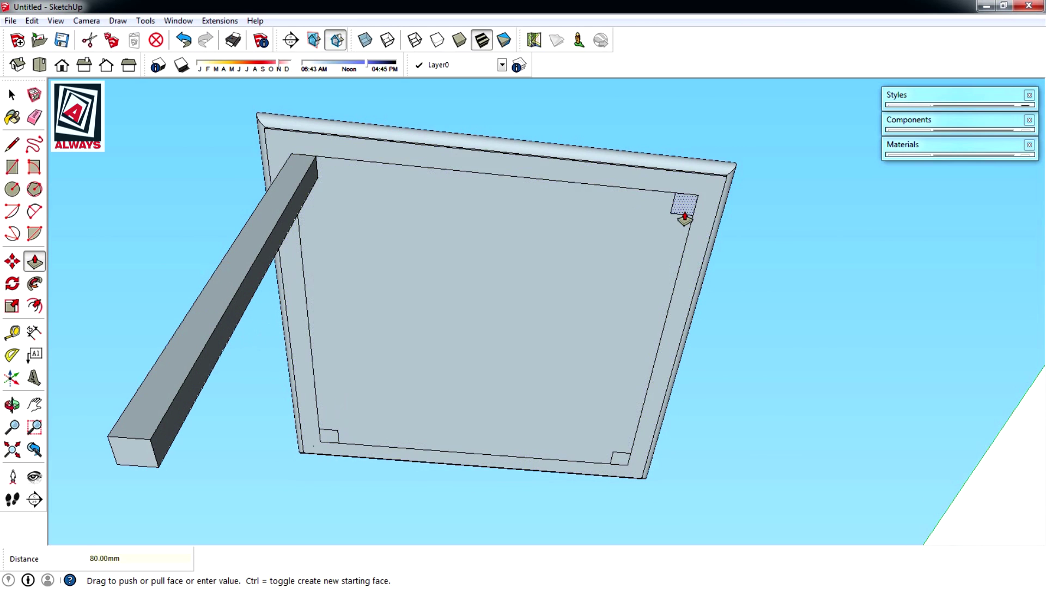
double_click(683, 210)
mouse_move(683, 209)
middle_mouse_down()
mouse_move(718, 379)
mouse_move(573, 402)
mouse_move(551, 276)
middle_mouse_up()
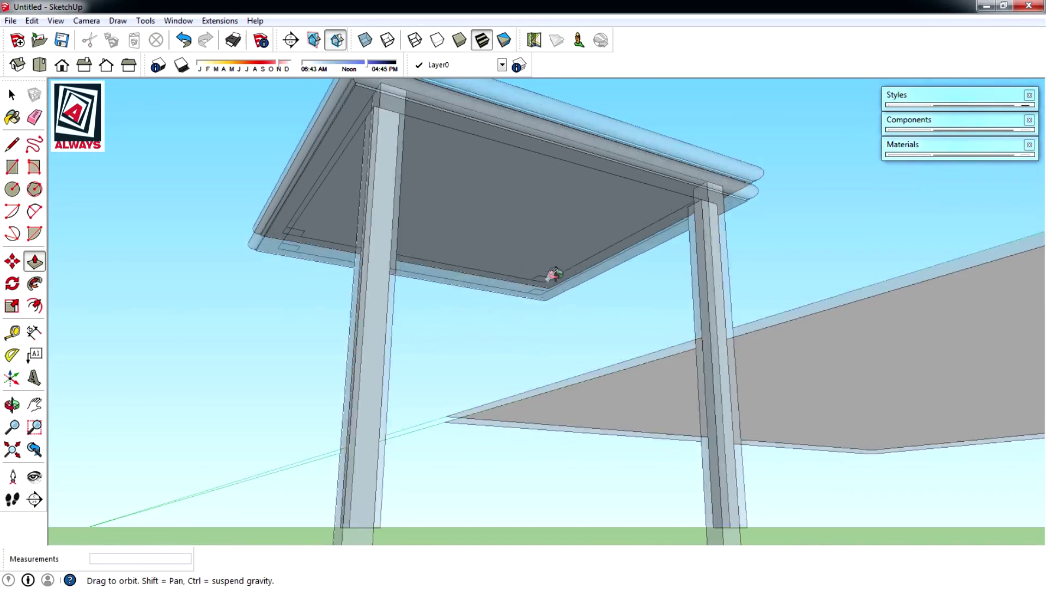
scroll(548, 283, "up", 2)
scroll(327, 273, "down", 3)
middle_click_drag(327, 273, 311, 240)
left_click(310, 240)
scroll(433, 260, "down", 2)
mouse_move(432, 260)
middle_mouse_down()
mouse_move(432, 309)
mouse_move(385, 361)
mouse_move(341, 309)
middle_mouse_up()
key("space")
mouse_move(436, 301)
middle_mouse_down()
mouse_move(443, 334)
mouse_move(498, 381)
middle_mouse_up()
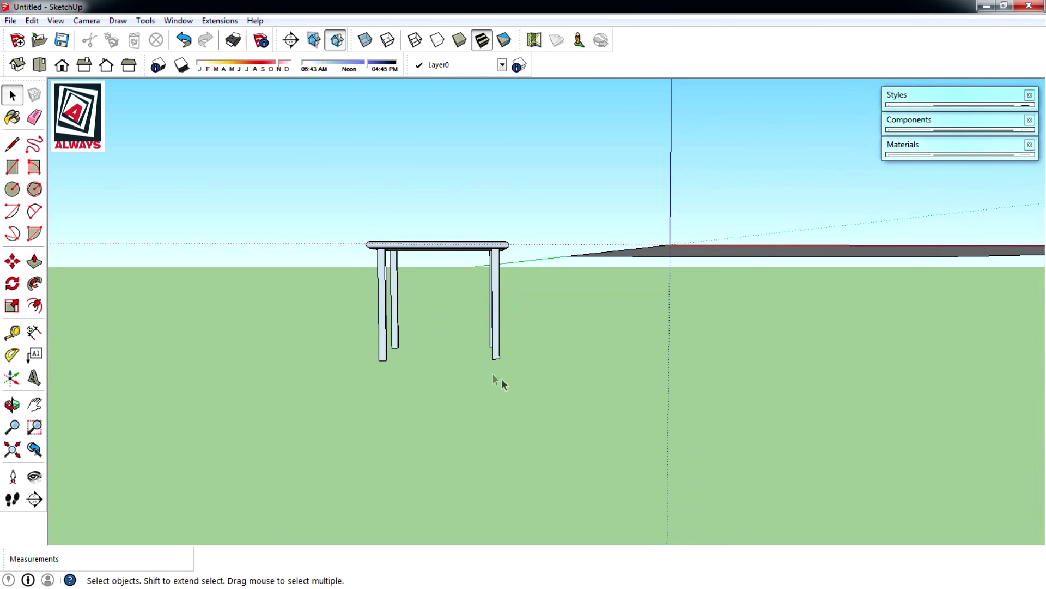
Select the whole table and move it up off the ground
left_click_drag(535, 389, 314, 188)
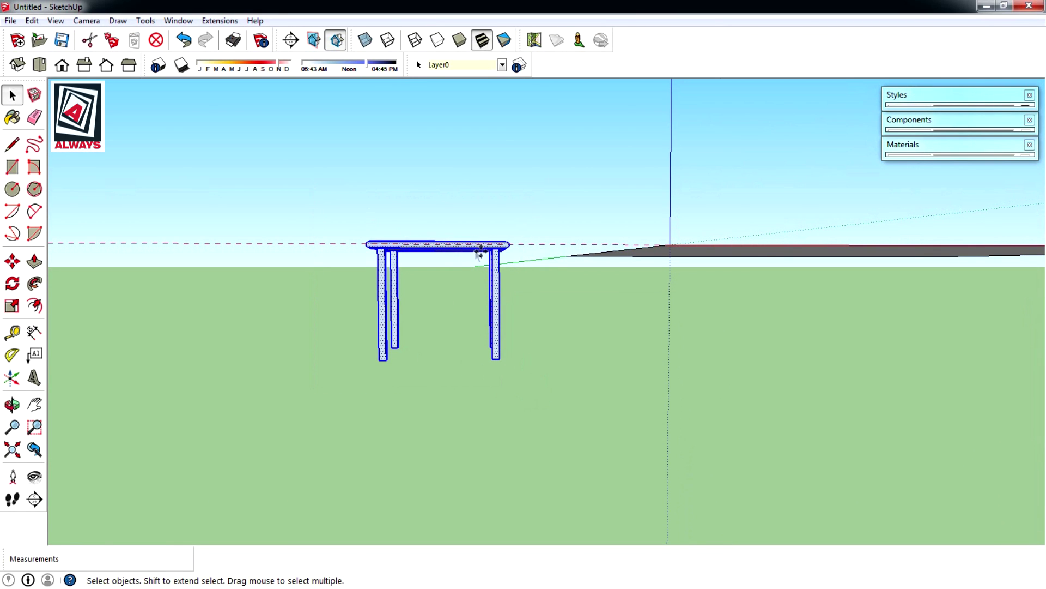
key("m")
scroll(482, 256, "up", 2)
left_click(497, 290)
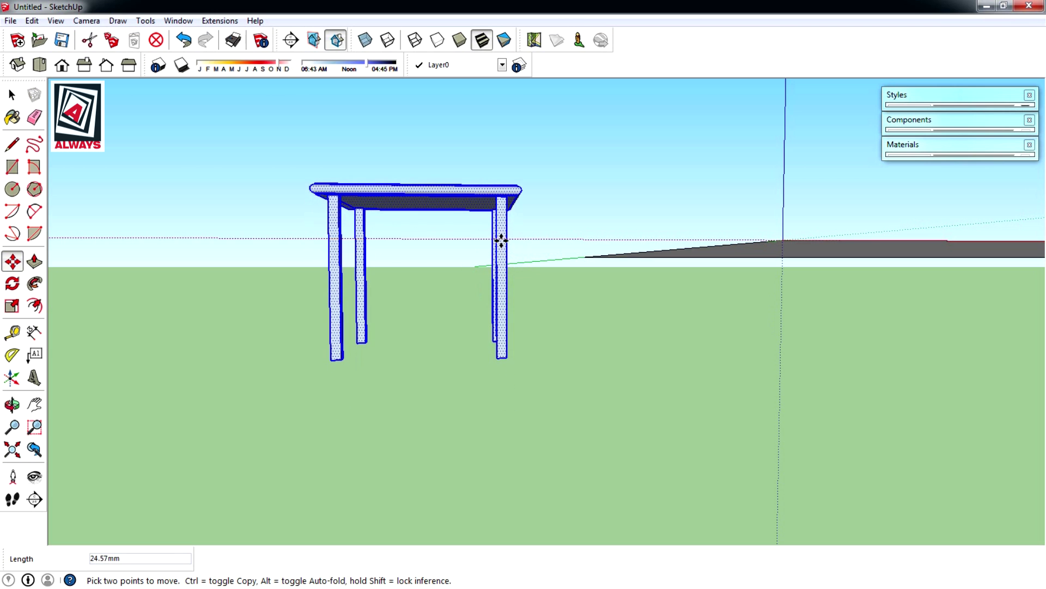
key("Return")
middle_click_drag(498, 238, 563, 273)
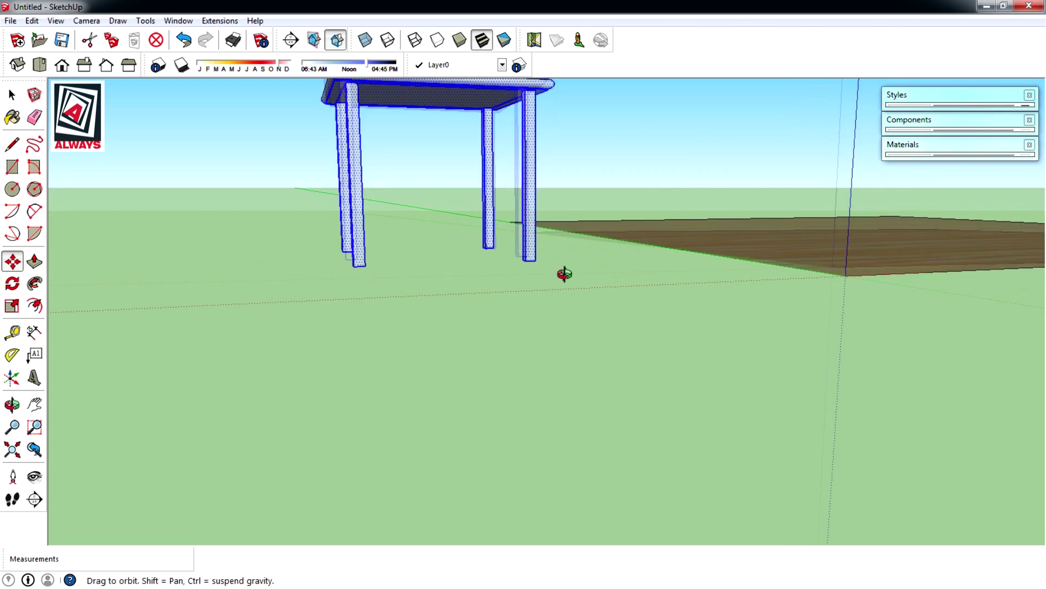
key("space")
Copy the leg bottom edges partway up to ring each leg near its foot
scroll(370, 267, "up", 3)
scroll(275, 292, "up", 1)
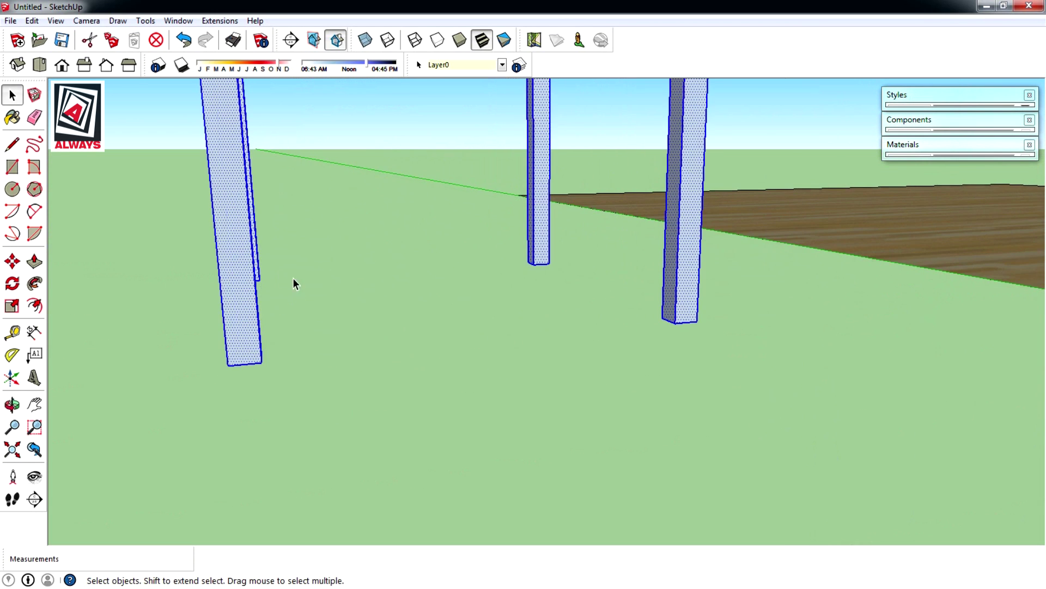
middle_click_drag(243, 279, 290, 135)
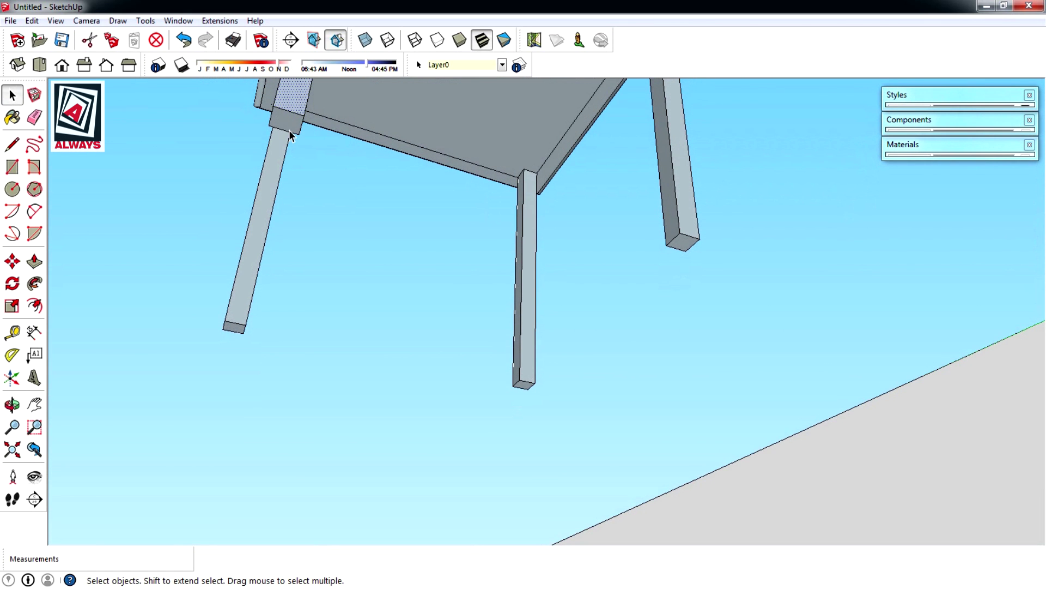
scroll(230, 334, "down", 1)
mouse_move(232, 321)
middle_mouse_down()
mouse_move(526, 379)
mouse_move(567, 256)
middle_mouse_up()
middle_click_drag(581, 202, 538, 311)
key("m")
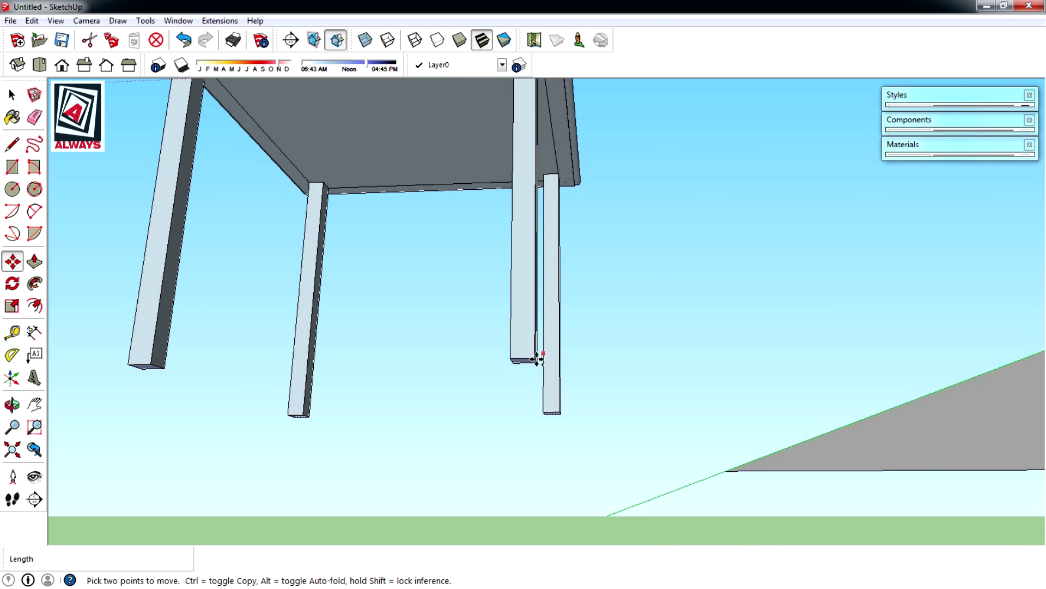
left_click(533, 359)
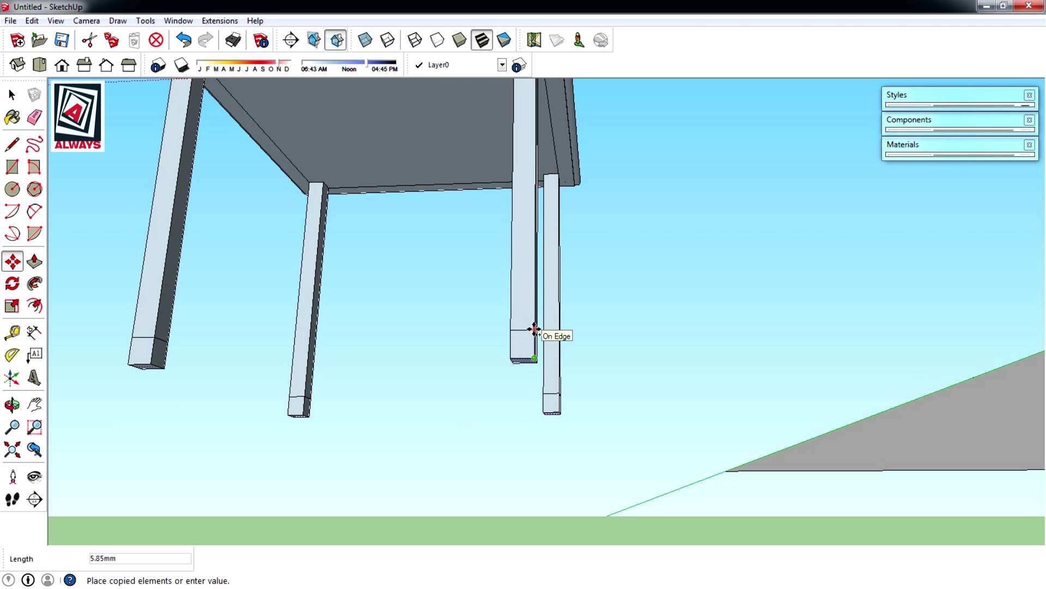
left_click(534, 328)
mouse_move(357, 261)
middle_mouse_down()
mouse_move(327, 355)
mouse_move(275, 385)
mouse_move(282, 325)
mouse_move(228, 327)
mouse_move(165, 270)
middle_mouse_up()
scroll(283, 325, "up", 3)
Draw two radius-1.5 circles on adjacent faces of a leg at its marked line
left_click(12, 189)
scroll(240, 315, "up", 3)
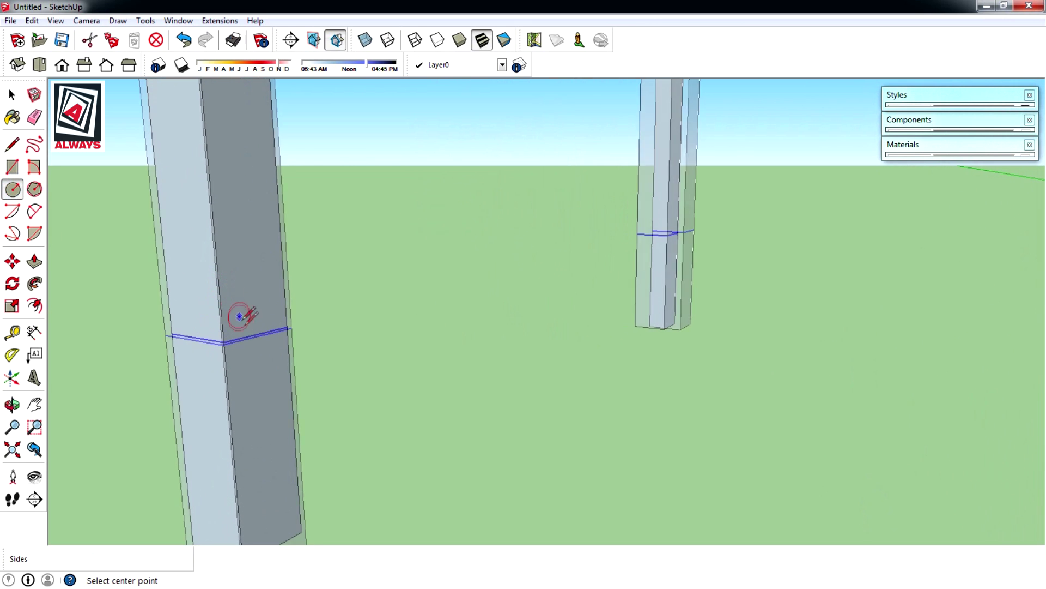
left_click(263, 339)
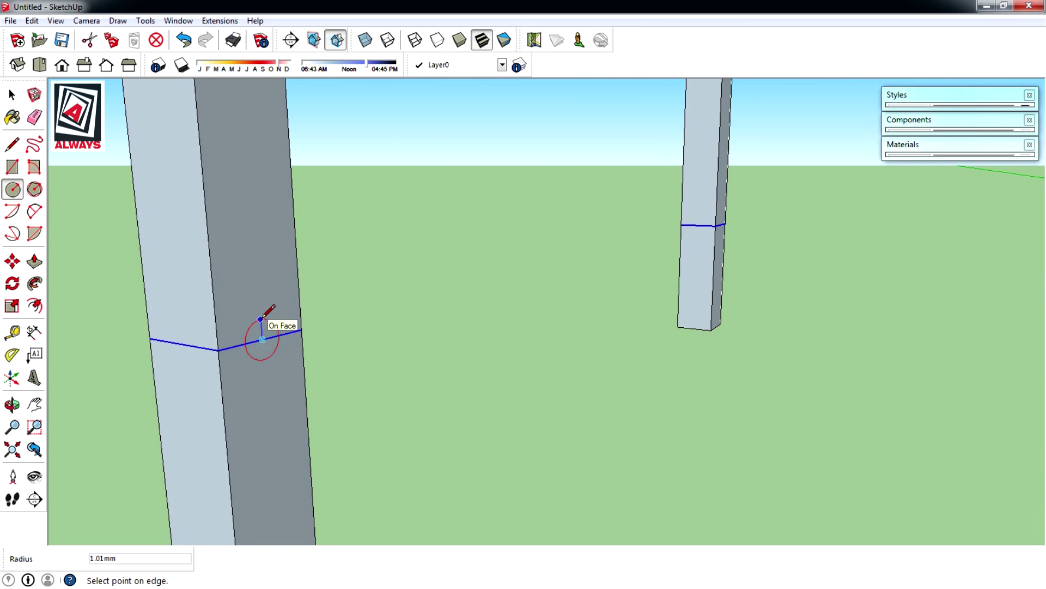
key("Return")
key("ctrl+z")
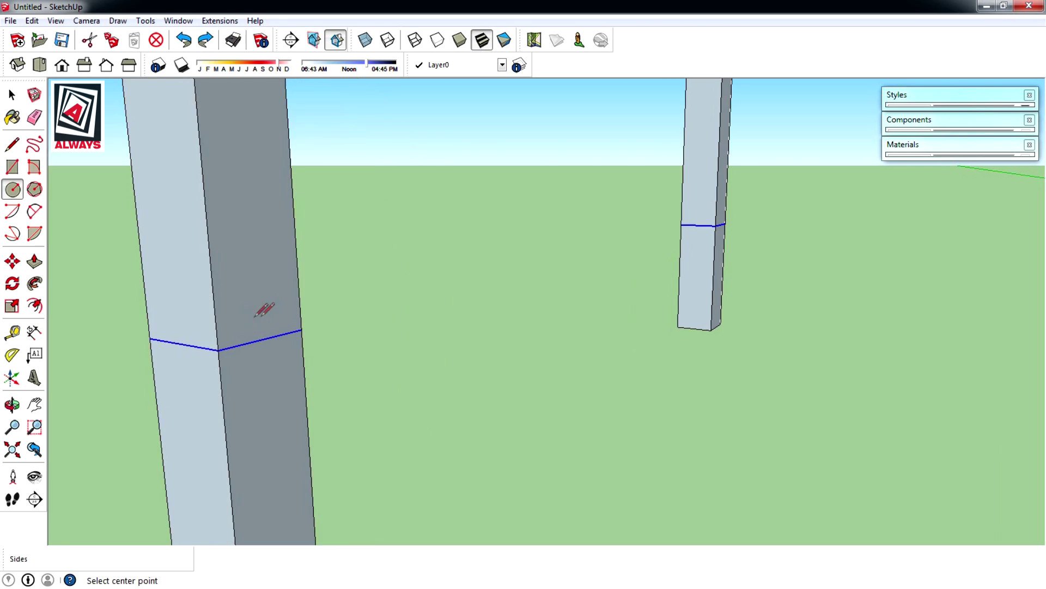
scroll(264, 306, "down", 2)
scroll(324, 258, "down", 1)
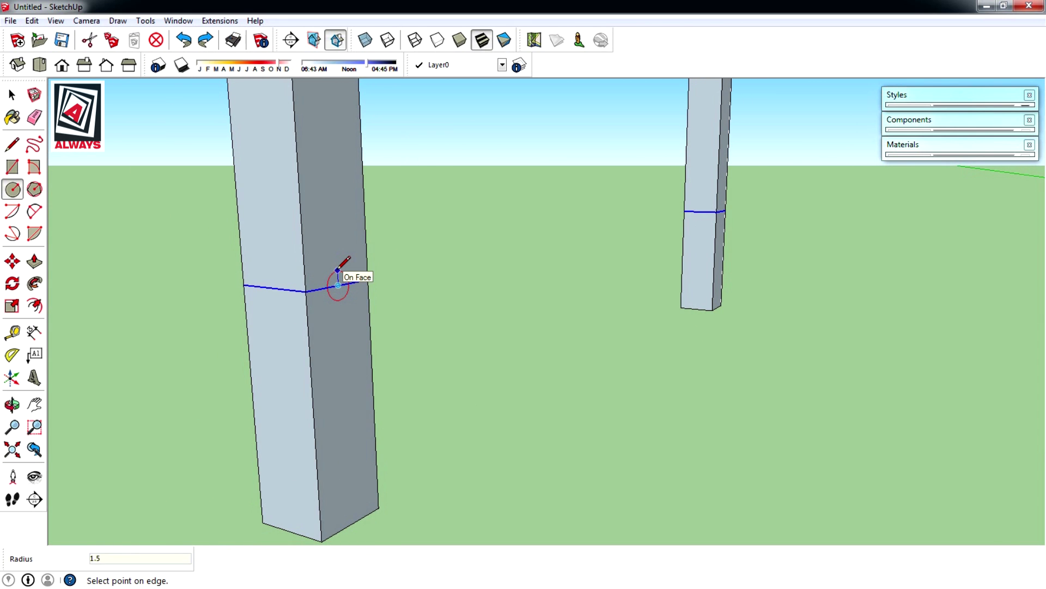
key("Return")
mouse_move(357, 280)
middle_mouse_down()
mouse_move(247, 301)
mouse_move(498, 231)
mouse_move(226, 240)
middle_mouse_up()
scroll(559, 235, "up", 1)
scroll(546, 247, "up", 2)
left_click(536, 250)
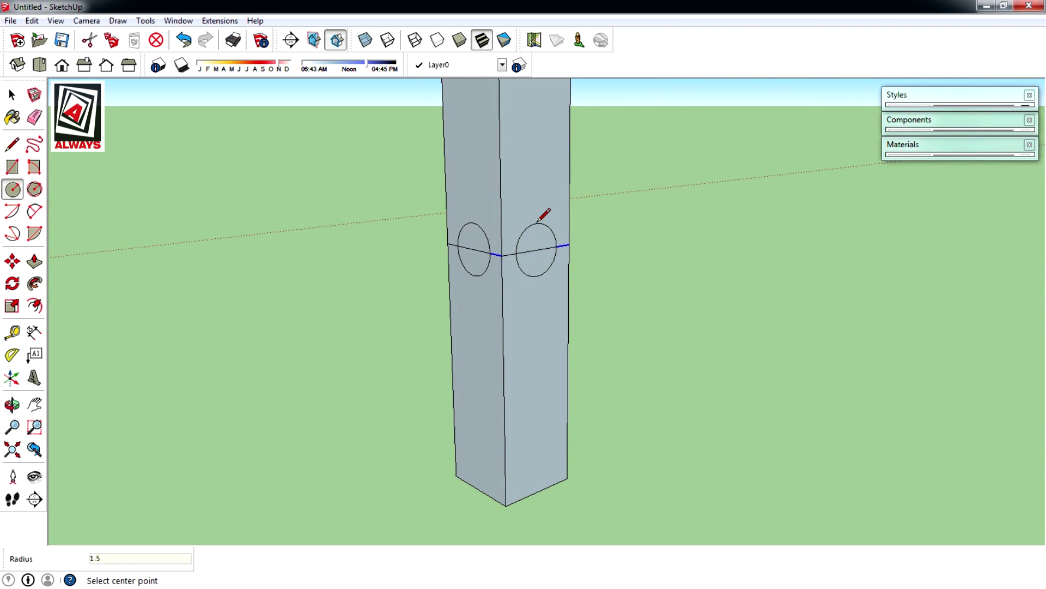
Erase the stray edges inside and beside the two circles
key("space")
scroll(466, 250, "up", 1)
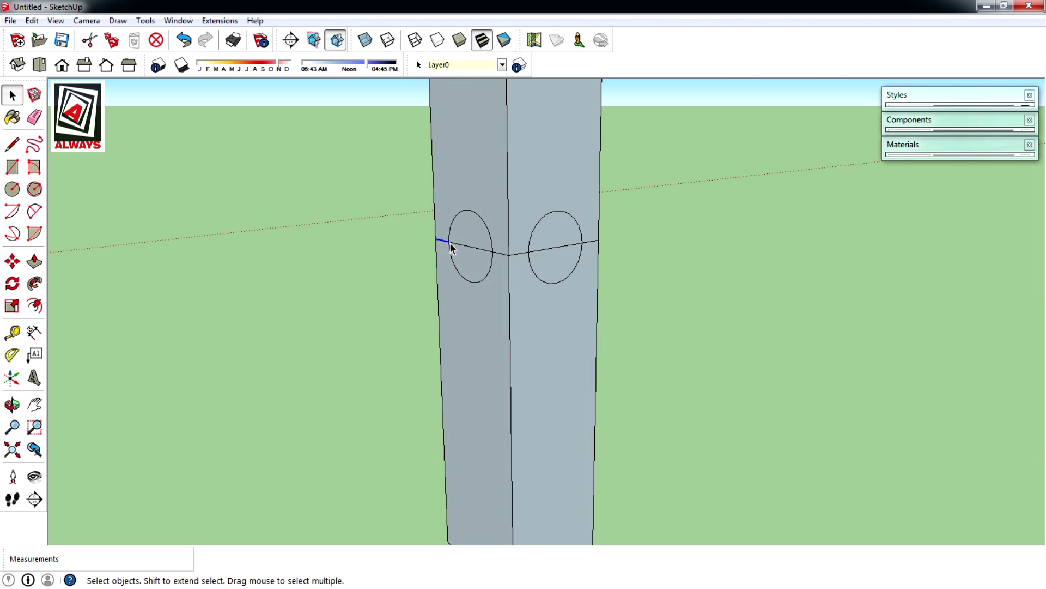
left_click(472, 247, "shift")
key("Delete")
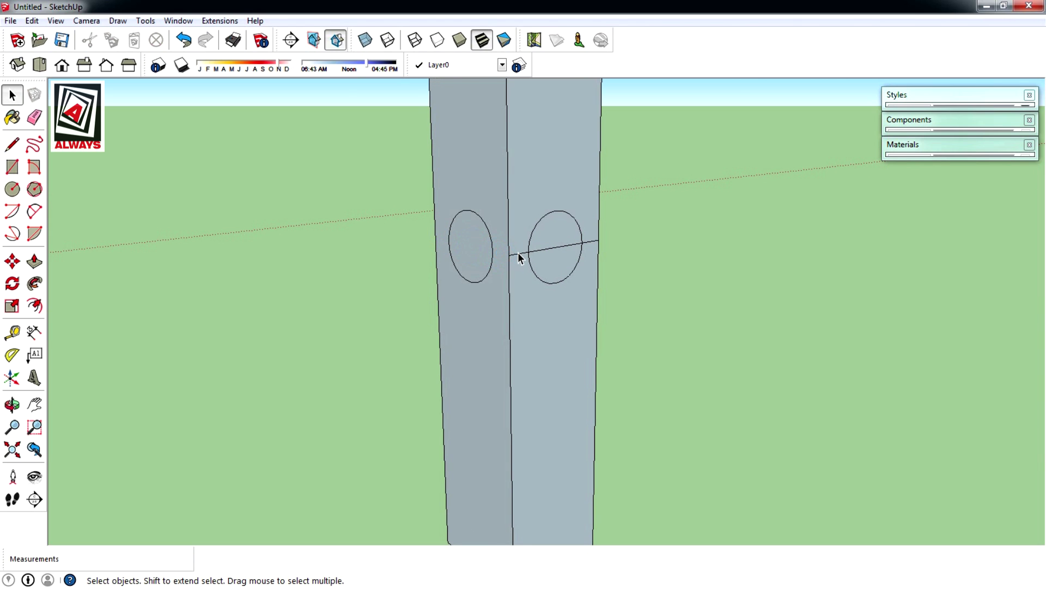
left_click(548, 251)
key("Delete")
left_click(589, 244)
scroll(588, 248, "down", 1)
key("Delete")
scroll(586, 249, "down", 1)
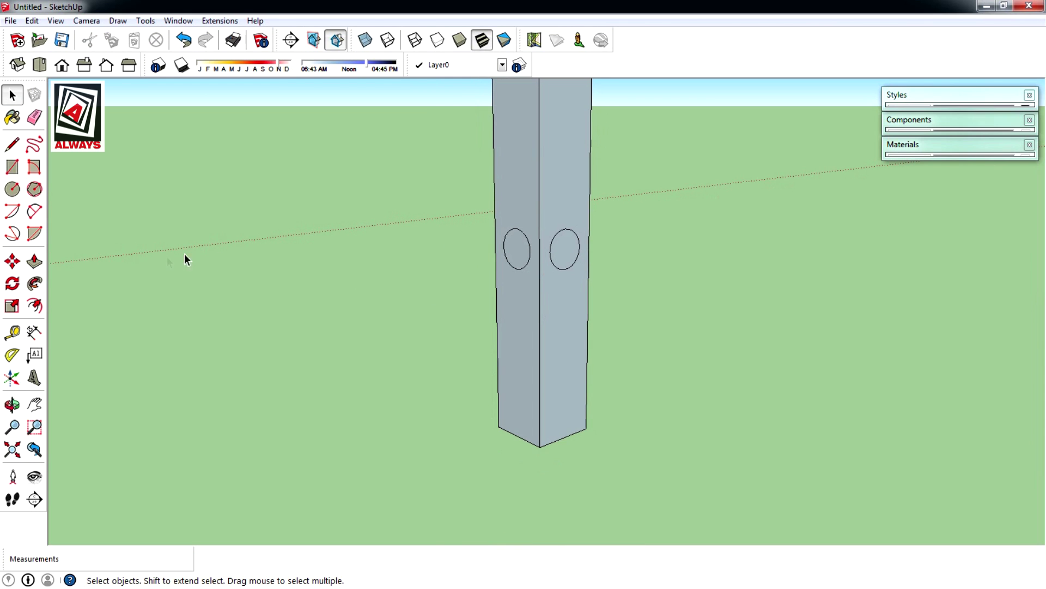
Extrude both circles into round rods reaching the two neighbouring legs
left_click(34, 260)
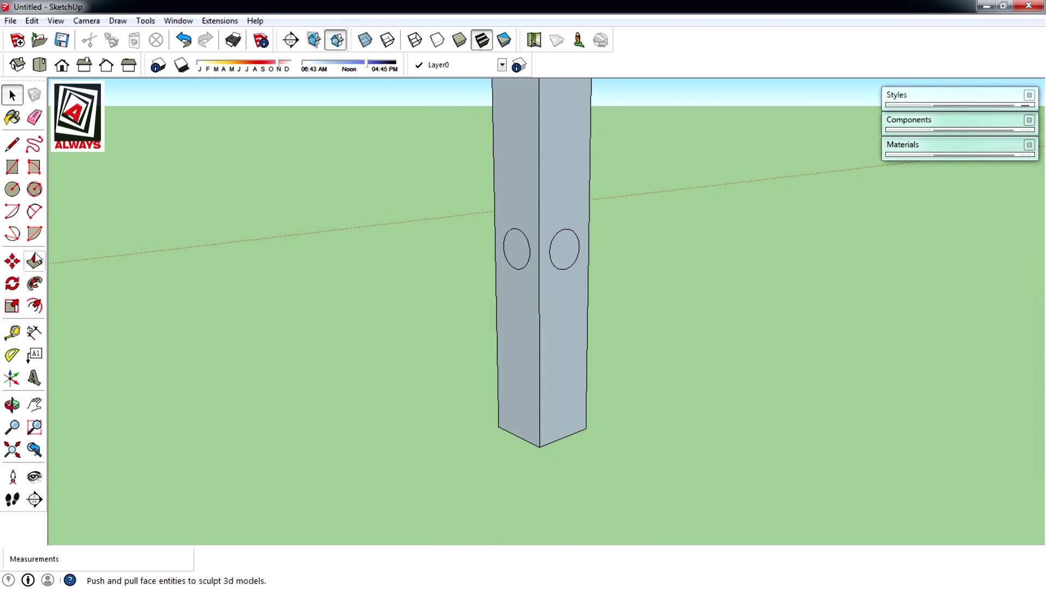
left_click(565, 253)
scroll(771, 315, "down", 1)
scroll(771, 315, "down", 3)
scroll(782, 311, "down", 2)
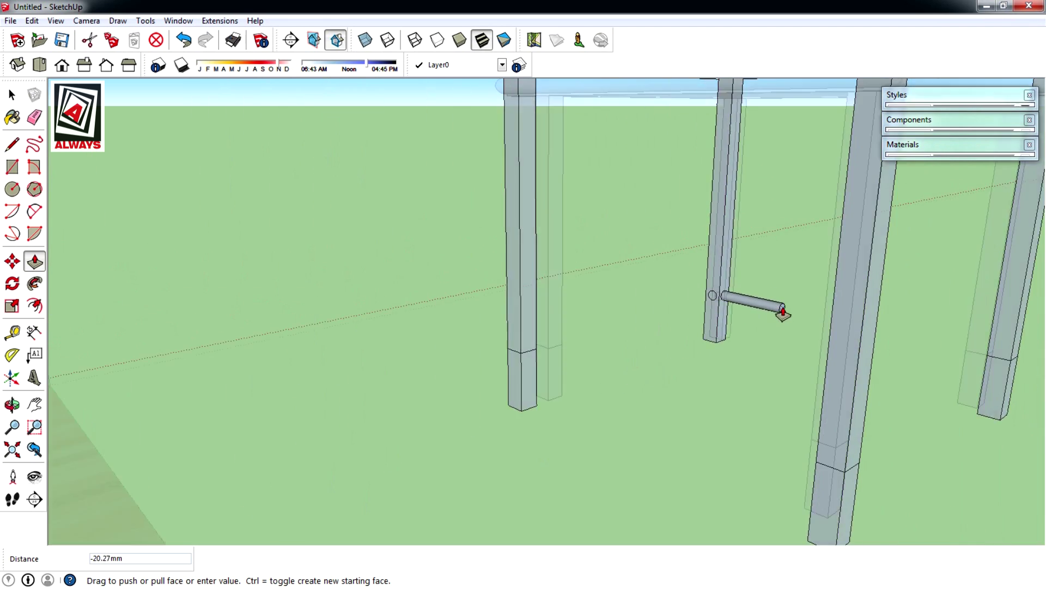
scroll(736, 308, "down", 2)
left_click(856, 387)
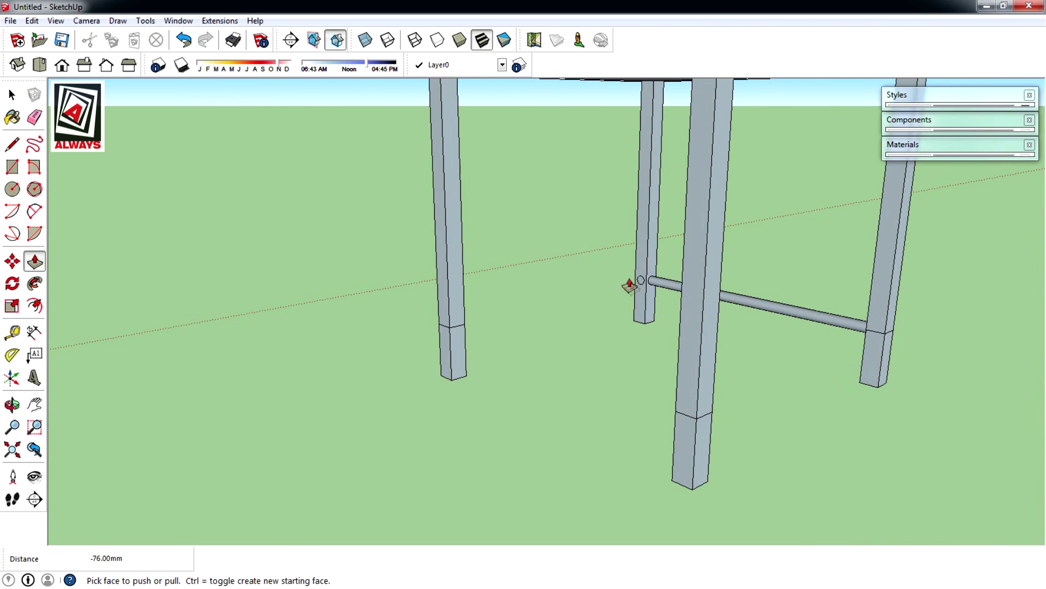
left_click(640, 283)
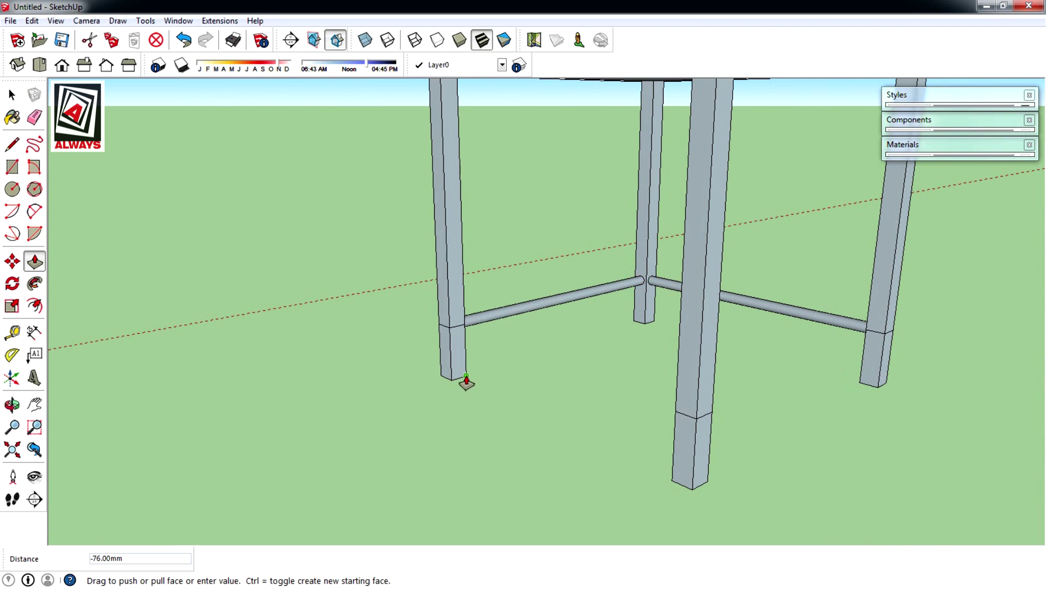
left_click(467, 381)
Orbit around the legs to face the next leg
key("space")
scroll(465, 329, "up", 2)
key("o")
mouse_move(463, 327)
left_mouse_down()
mouse_move(255, 329)
mouse_move(156, 315)
left_mouse_up()
key("space")
scroll(401, 329, "up", 2)
key("o")
mouse_move(401, 330)
left_mouse_down()
mouse_move(516, 315)
mouse_move(145, 352)
mouse_move(386, 315)
left_mouse_up()
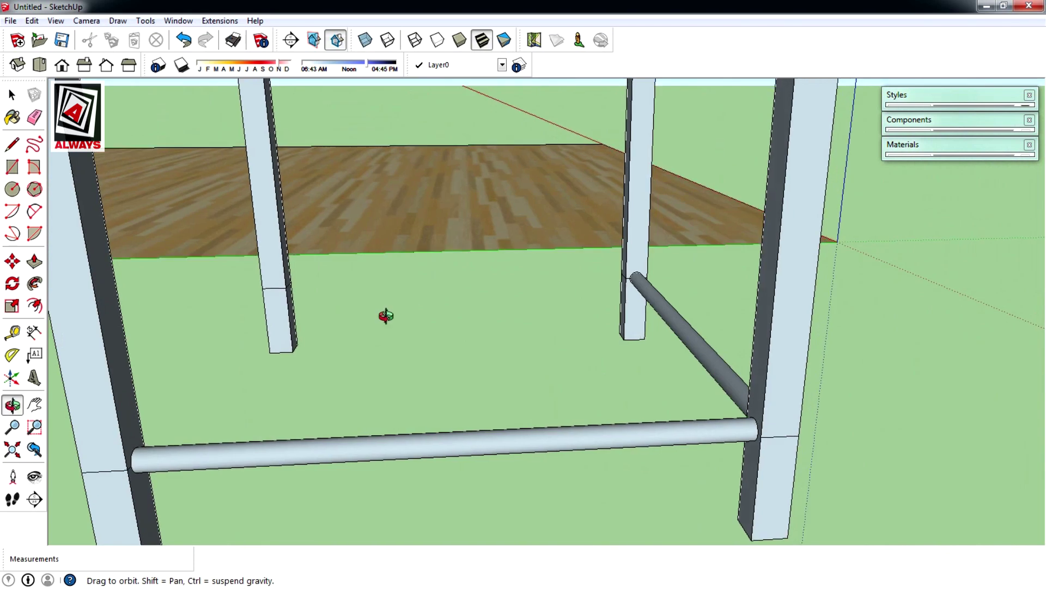
key("space")
scroll(338, 280, "up", 3)
scroll(339, 238, "up", 3)
scroll(338, 234, "down", 3)
key("o")
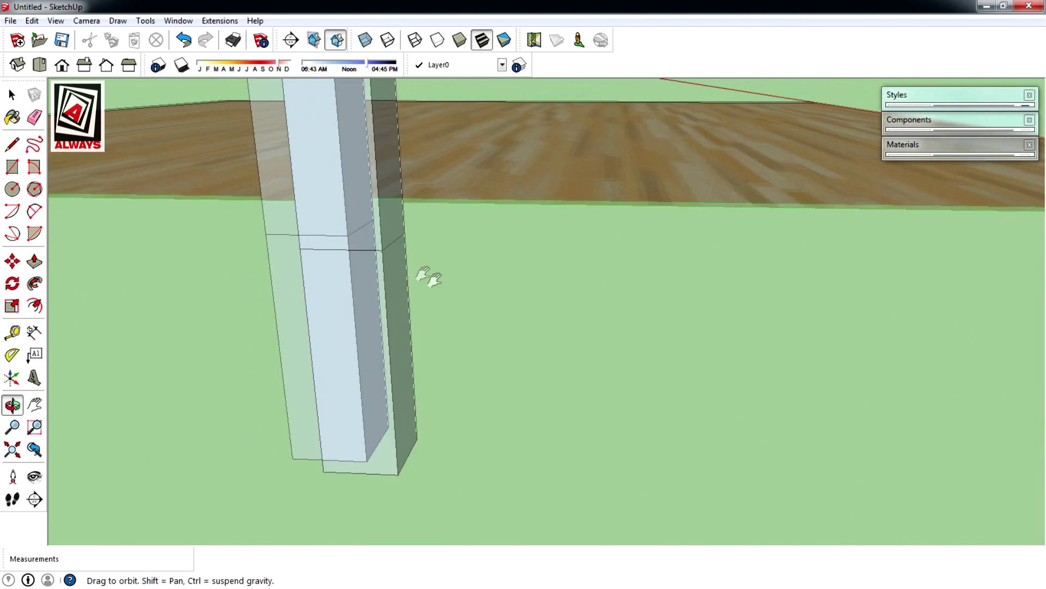
left_click_drag(428, 276, 374, 273)
key("space")
Draw radius-1.5 circles at the marked line on the opposite leg
key("c")
left_click(371, 259)
type("1.5")
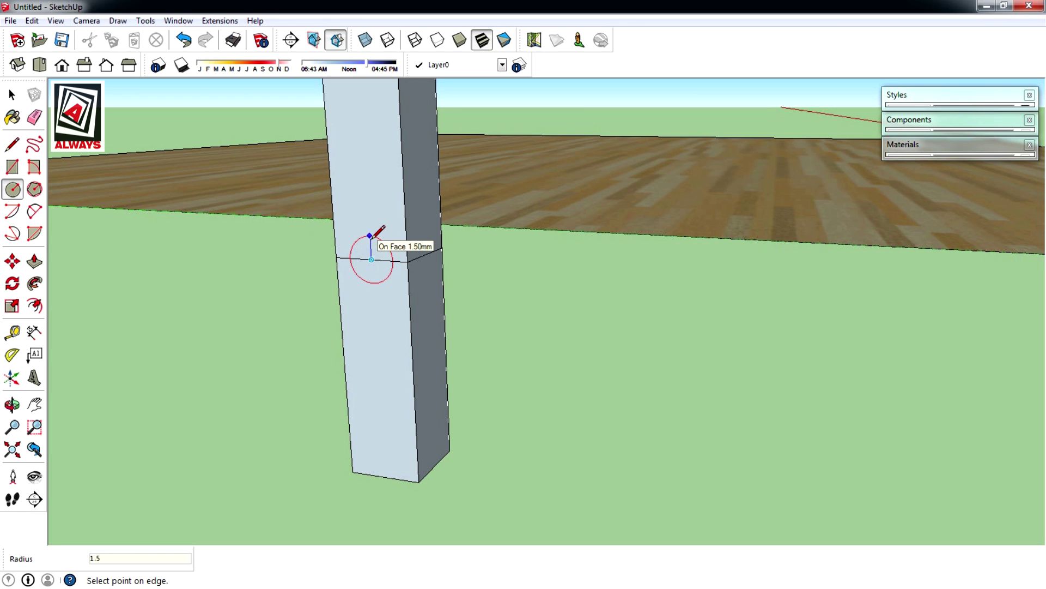
key("Return")
middle_click_drag(376, 239, 436, 248)
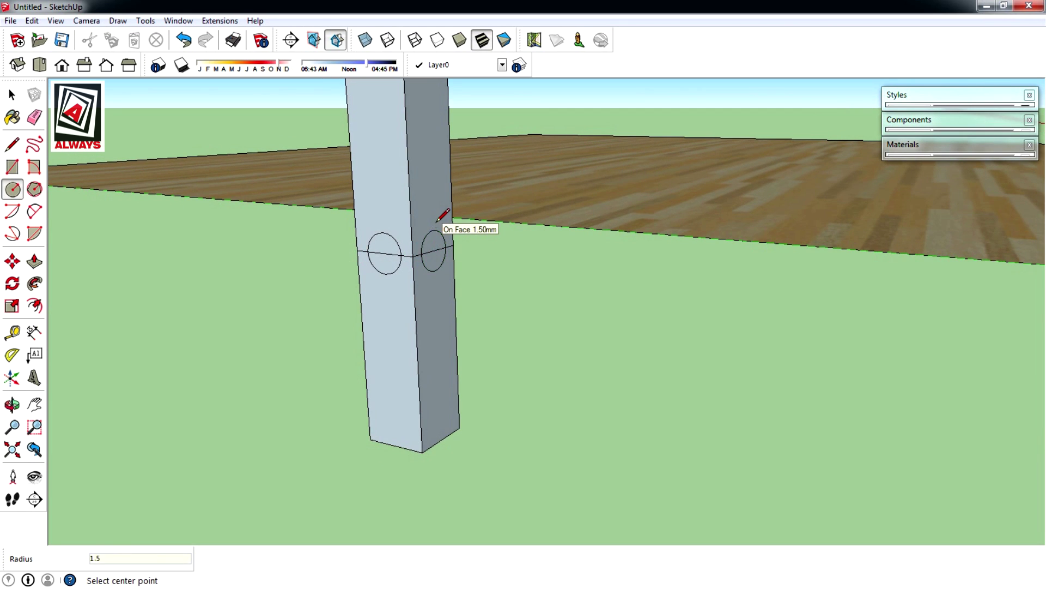
Clean up the lines inside and between the circles, restoring the leg's corner edge
key("space")
left_click(381, 254)
left_click(431, 253)
left_click(412, 262)
key("Delete")
key("ctrl+z")
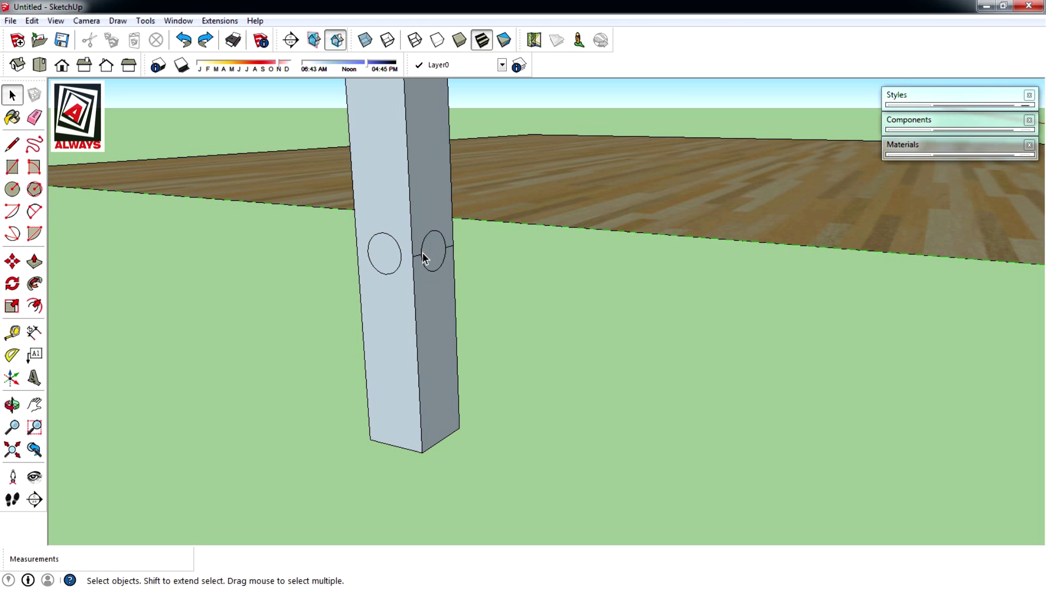
left_click(418, 257)
scroll(163, 279, "down", 3)
Extrude the two circles into rods reaching the front-left and right legs
left_click(34, 261)
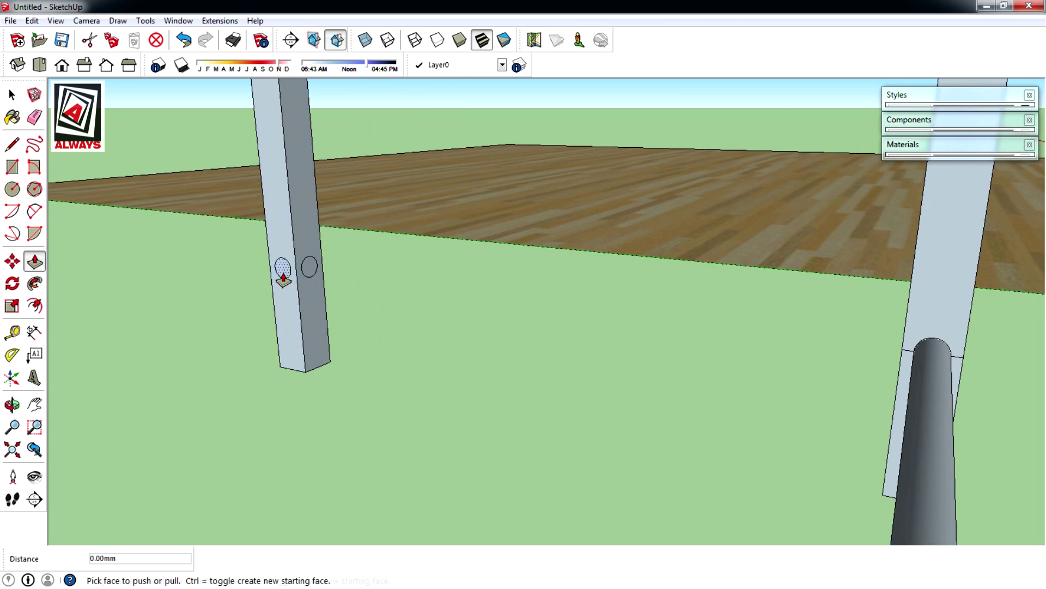
left_click(282, 278)
mouse_move(224, 316)
middle_mouse_down()
mouse_move(372, 239)
mouse_move(271, 309)
mouse_move(384, 282)
mouse_move(392, 250)
middle_mouse_up()
left_click(258, 316)
scroll(490, 217, "up", 3)
left_click(482, 215)
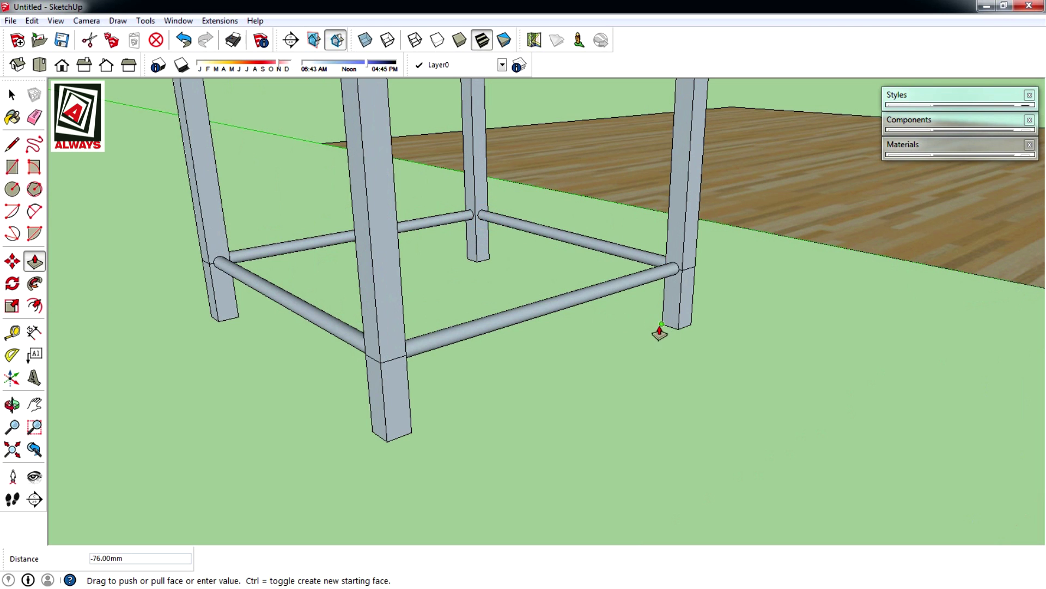
left_click(660, 321)
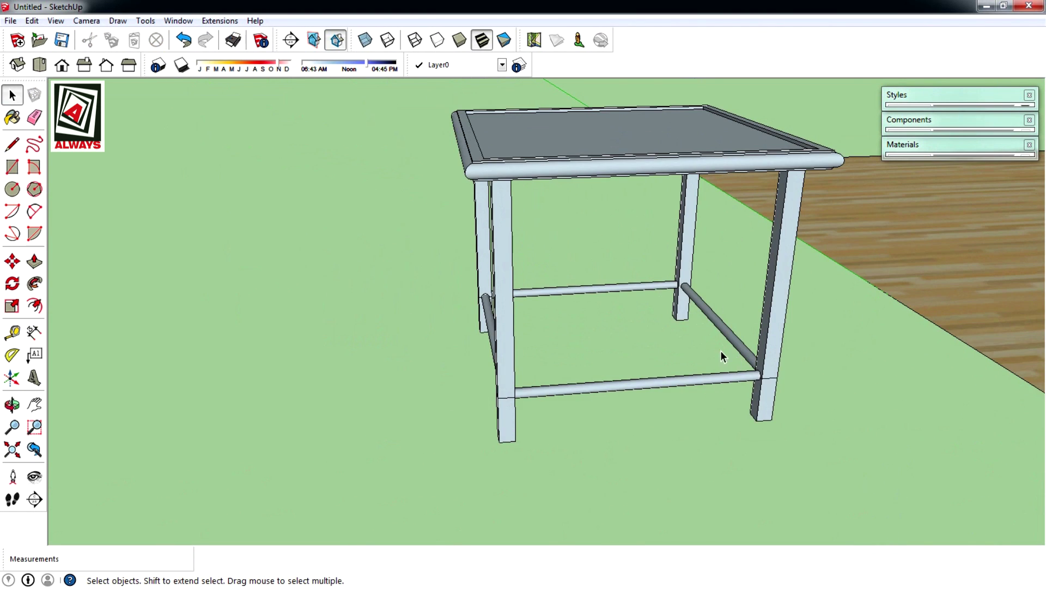
View the table from front and three-quarter angles, checking lines on the legs
middle_click_drag(720, 356, 457, 383)
left_click(452, 369)
left_click(731, 388)
middle_click_drag(731, 388, 376, 387)
left_click(511, 403)
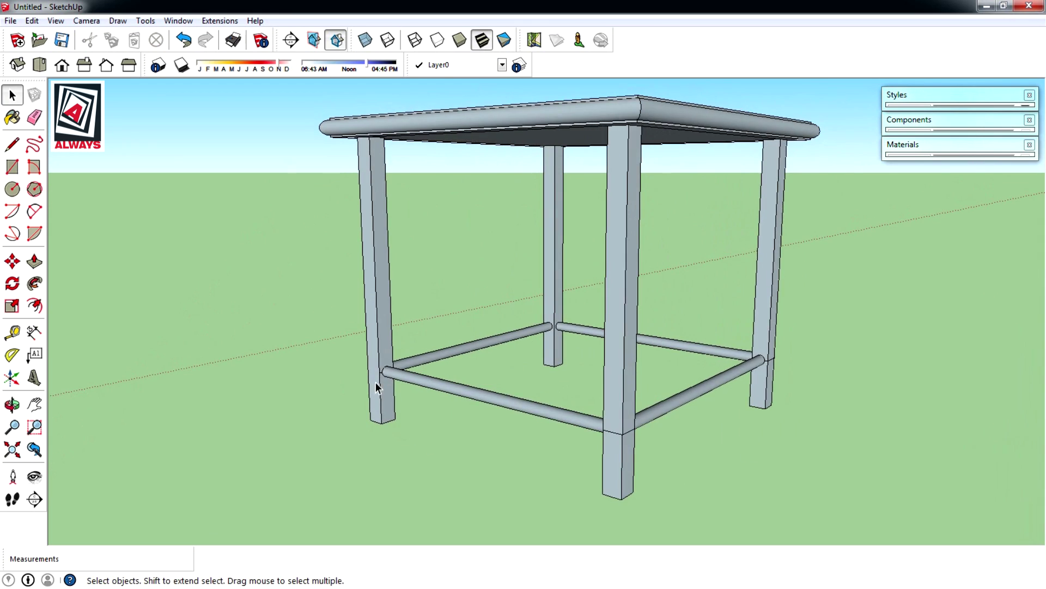
scroll(376, 387, "up", 3)
left_click(805, 466)
Orbit low around and under the table to inspect the rails and legs
mouse_move(801, 463)
middle_mouse_down()
mouse_move(717, 449)
mouse_move(932, 507)
middle_mouse_up()
mouse_move(831, 485)
middle_mouse_down()
mouse_move(864, 479)
mouse_move(962, 497)
mouse_move(894, 439)
mouse_move(778, 423)
mouse_move(343, 411)
mouse_move(186, 447)
middle_mouse_up()
scroll(894, 436, "up", 3)
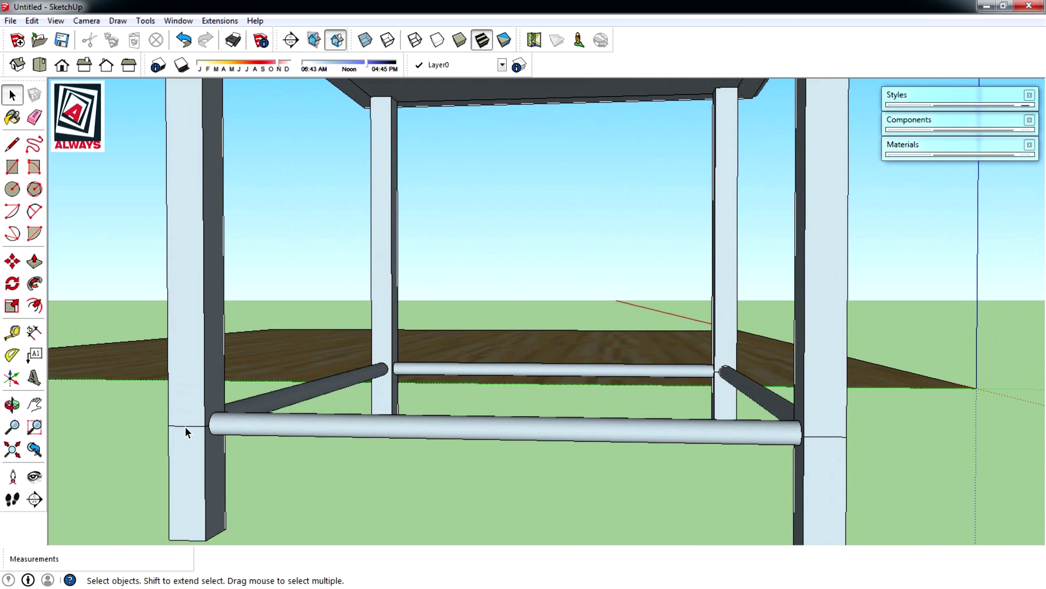
middle_click_drag(187, 431, 195, 431)
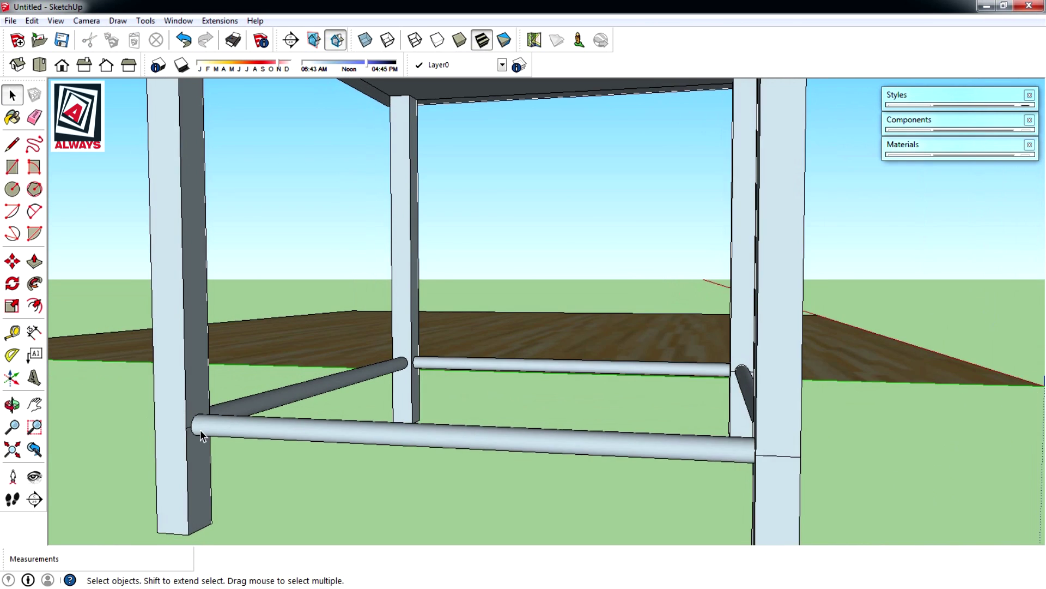
scroll(196, 434, "up", 2)
scroll(270, 433, "down", 3)
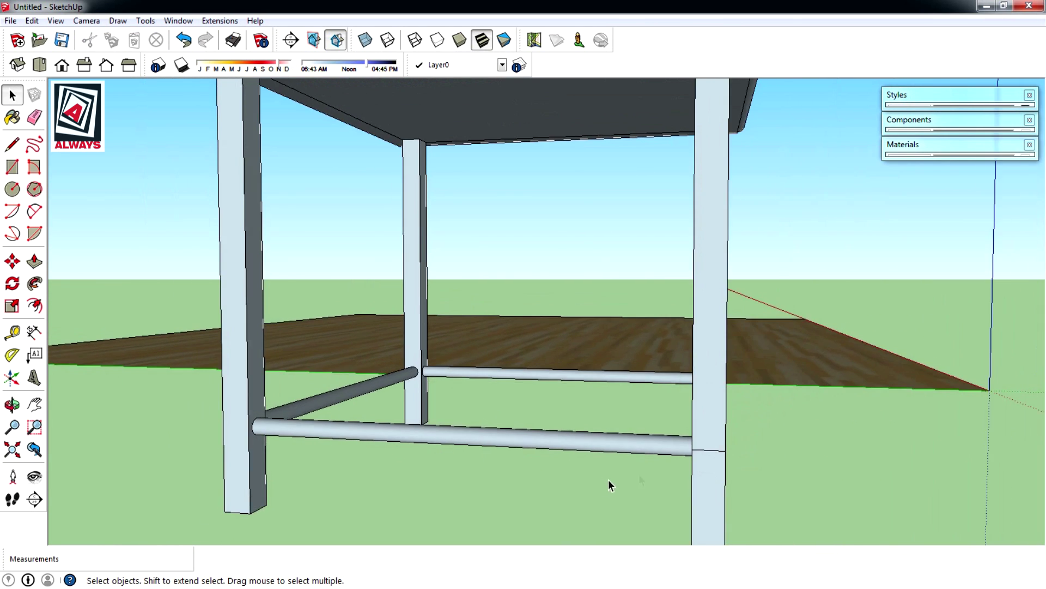
scroll(601, 479, "up", 3)
scroll(750, 447, "up", 2)
scroll(839, 417, "down", 1)
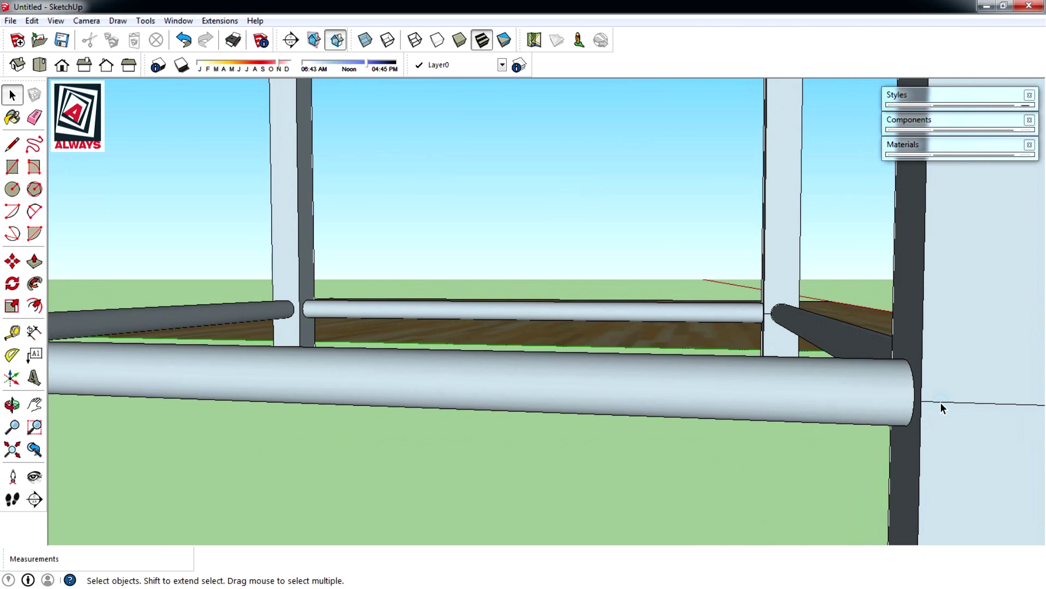
mouse_move(940, 403)
middle_mouse_down()
mouse_move(963, 389)
mouse_move(549, 409)
middle_mouse_up()
scroll(710, 457, "up", 2)
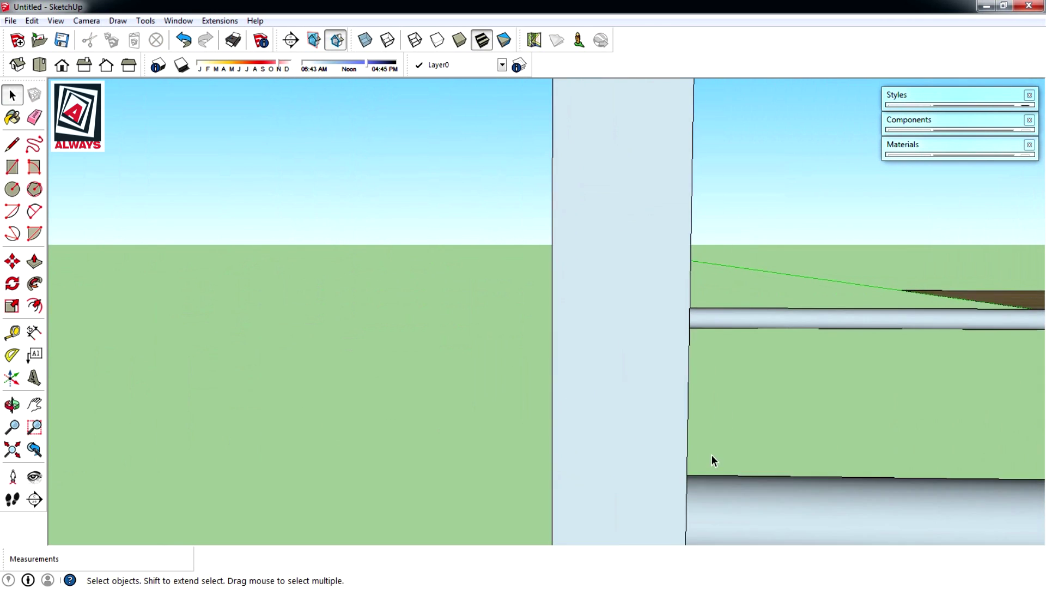
middle_click_drag(710, 457, 420, 483)
scroll(662, 376, "up", 2)
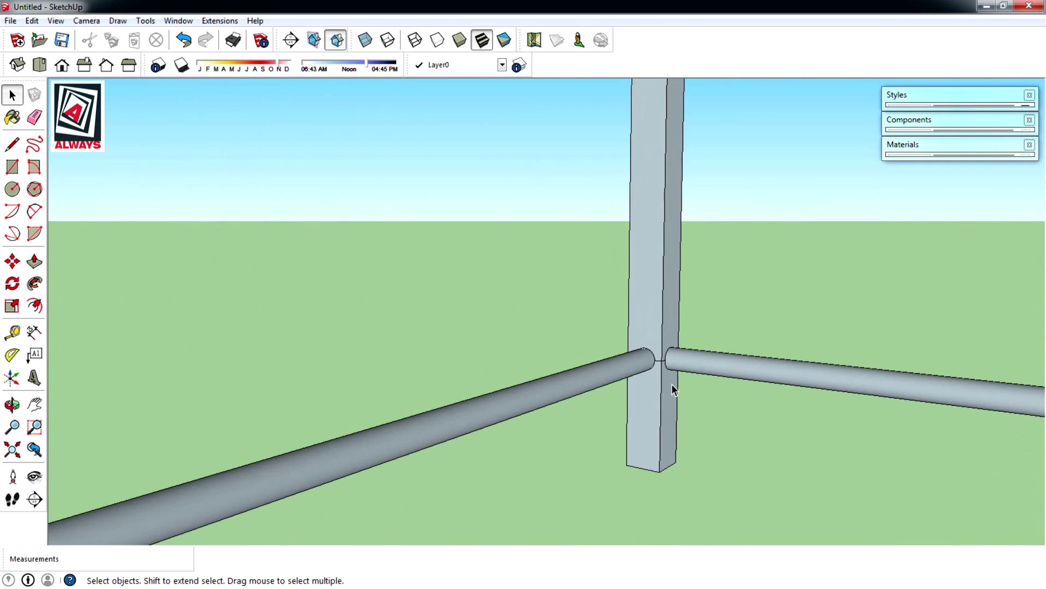
scroll(657, 364, "up", 2)
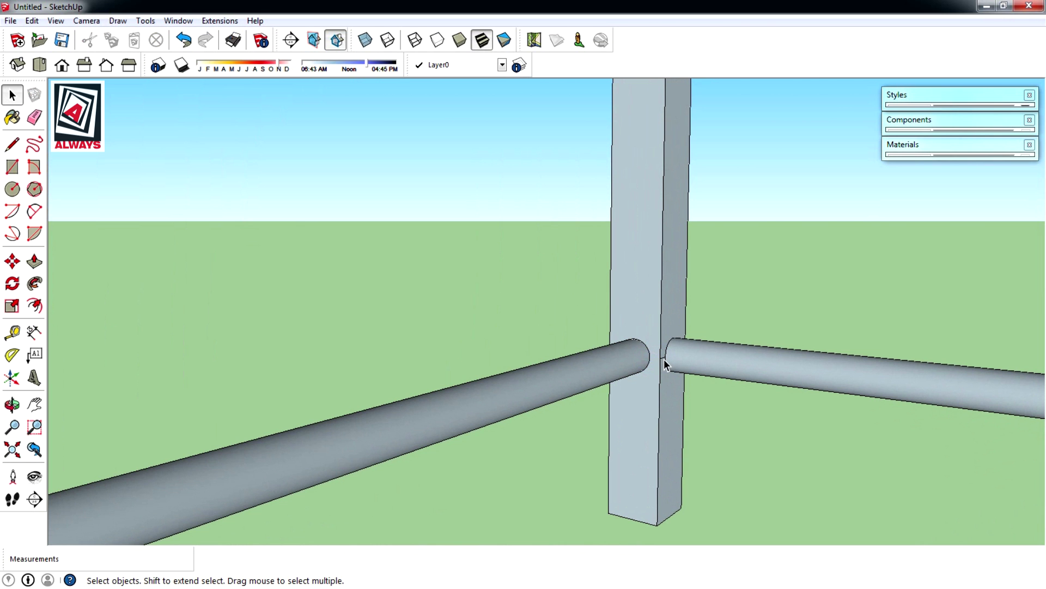
scroll(664, 364, "down", 3)
scroll(706, 374, "down", 2)
middle_click_drag(705, 374, 138, 389)
scroll(385, 381, "down", 3)
scroll(452, 380, "up", 1)
scroll(452, 380, "up", 3)
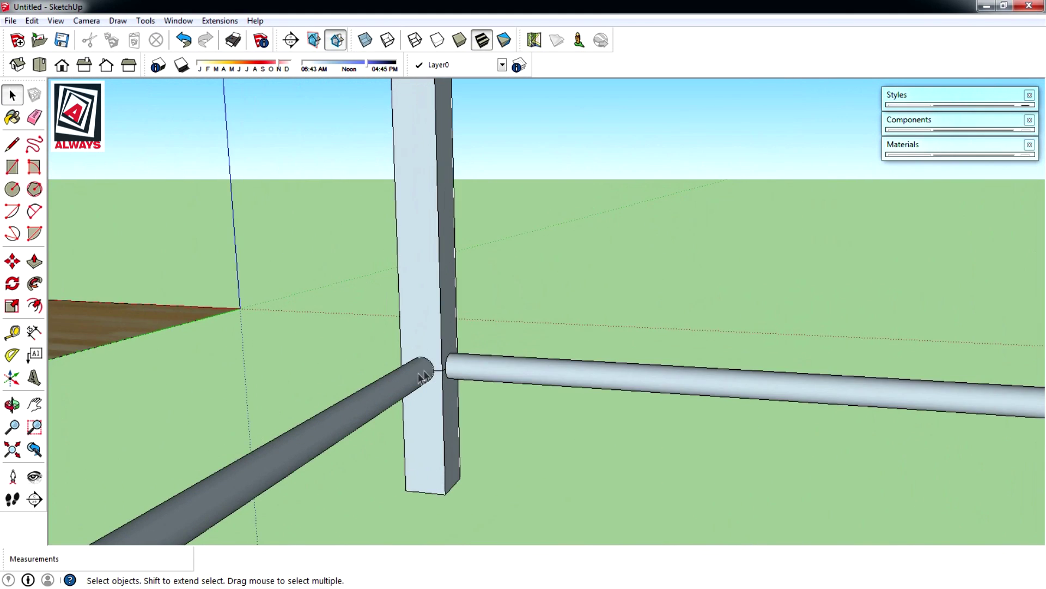
scroll(453, 379, "up", 2)
Inspect a rail-to-leg junction, selecting the short line and rail end
left_click(445, 374)
left_click(453, 372)
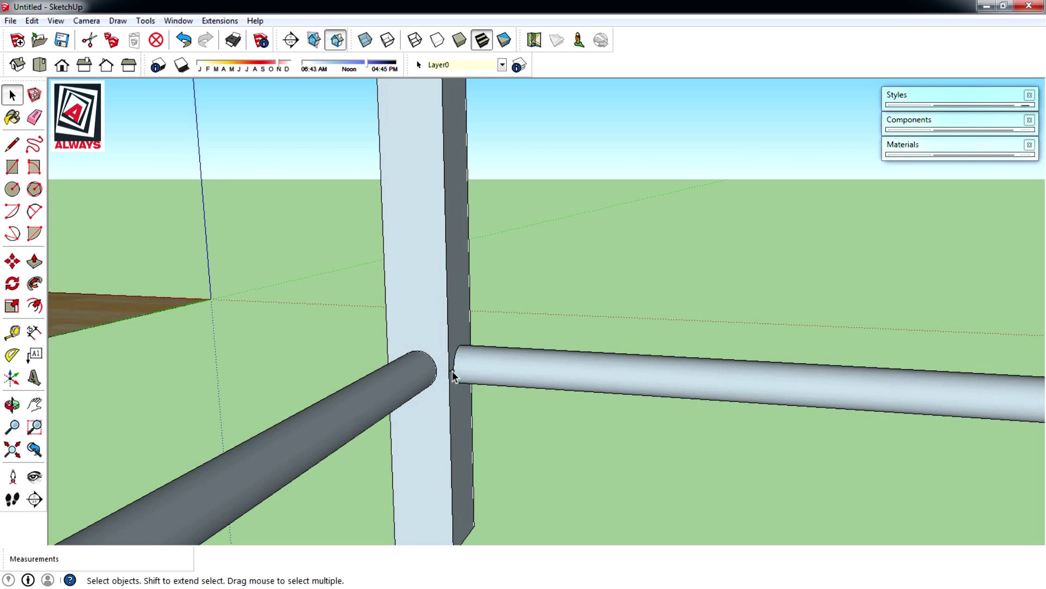
mouse_move(452, 376)
middle_mouse_down()
mouse_move(742, 420)
mouse_move(423, 435)
mouse_move(711, 408)
mouse_move(985, 318)
middle_mouse_up()
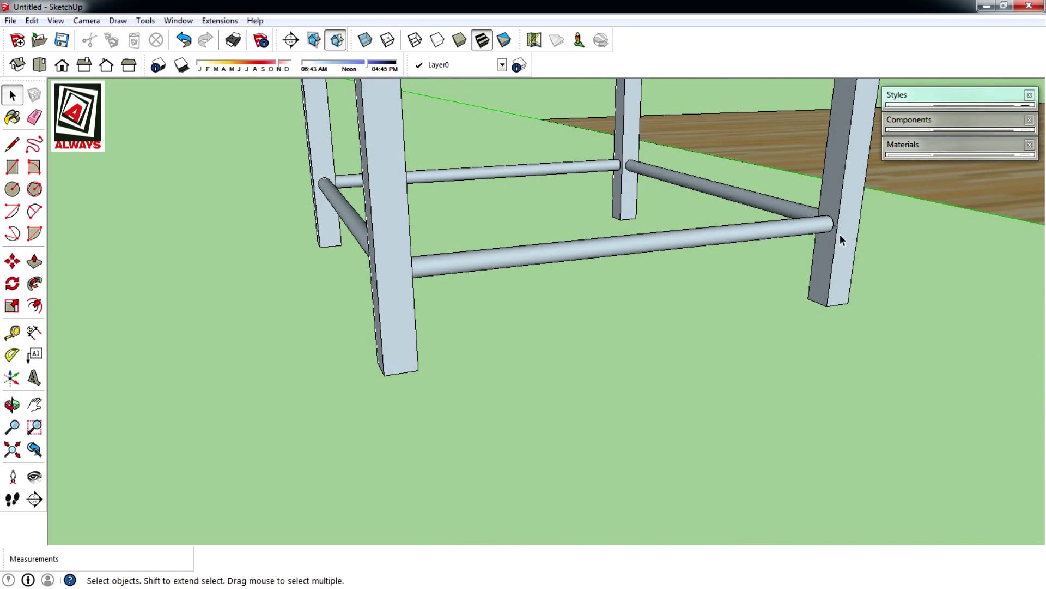
scroll(842, 240, "up", 2)
scroll(837, 230, "down", 3)
Orbit up and zoom in over the table top
middle_click_drag(845, 262, 660, 308)
mouse_move(579, 390)
middle_mouse_down()
mouse_move(465, 255)
mouse_move(534, 299)
mouse_move(514, 285)
middle_mouse_up()
scroll(443, 281, "up", 3)
scroll(442, 281, "up", 2)
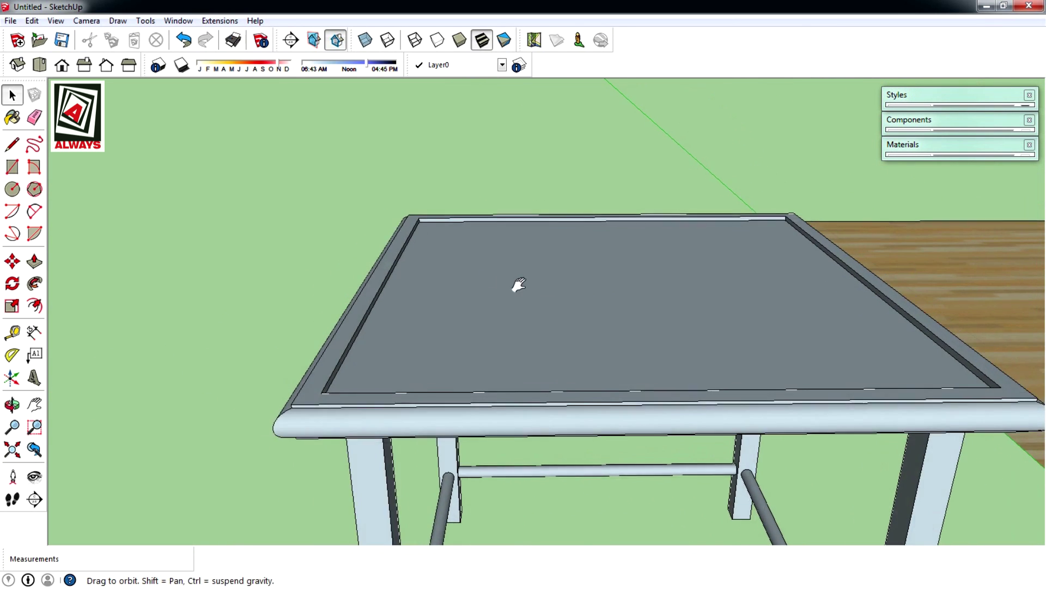
key("space")
scroll(636, 236, "down", 2)
Paint the table top with Wood_Floor_Parquet from the Wood materials
left_click(945, 147)
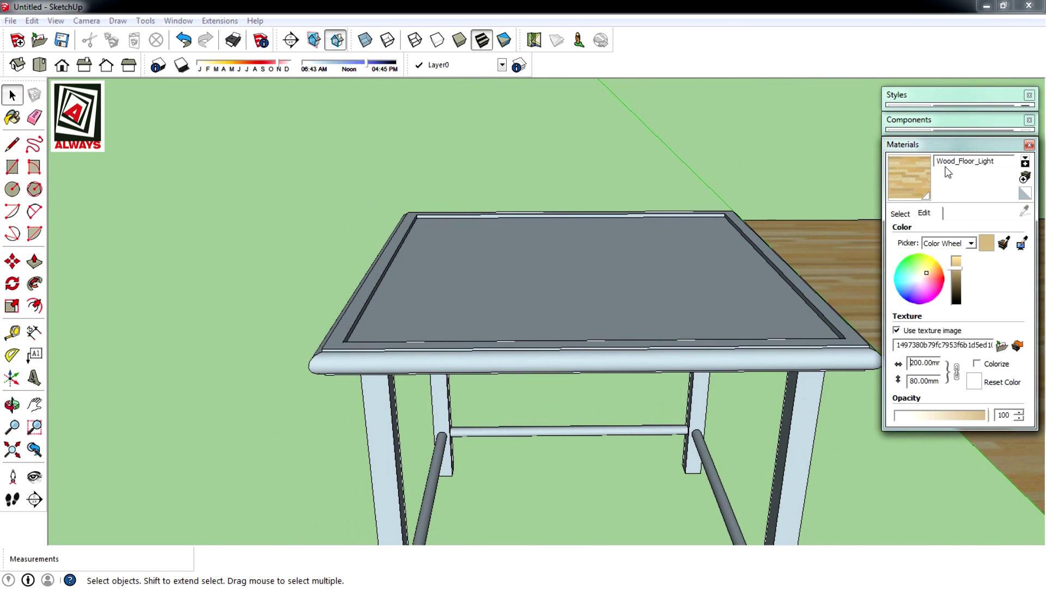
left_click(902, 214)
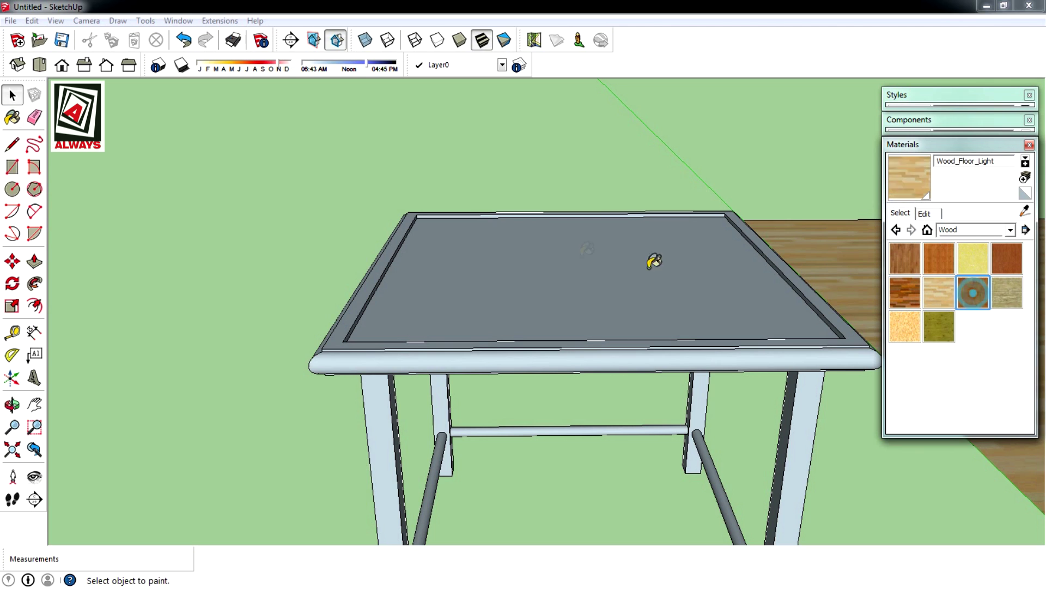
middle_click_drag(654, 261, 561, 327)
left_click(563, 306)
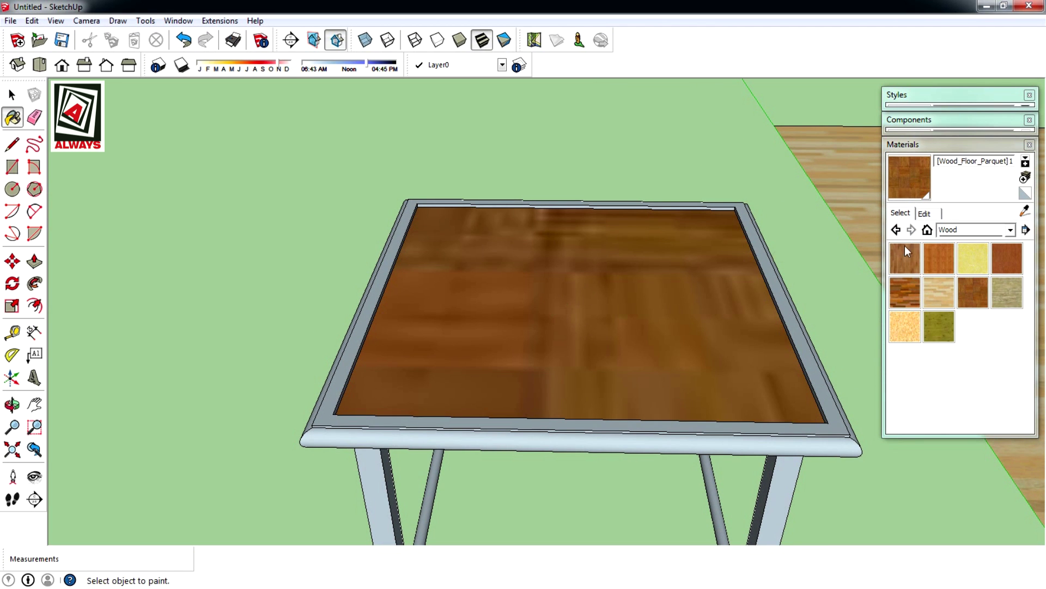
Set the parquet texture size to 30 mm and view the re-tiled table
left_click(930, 213)
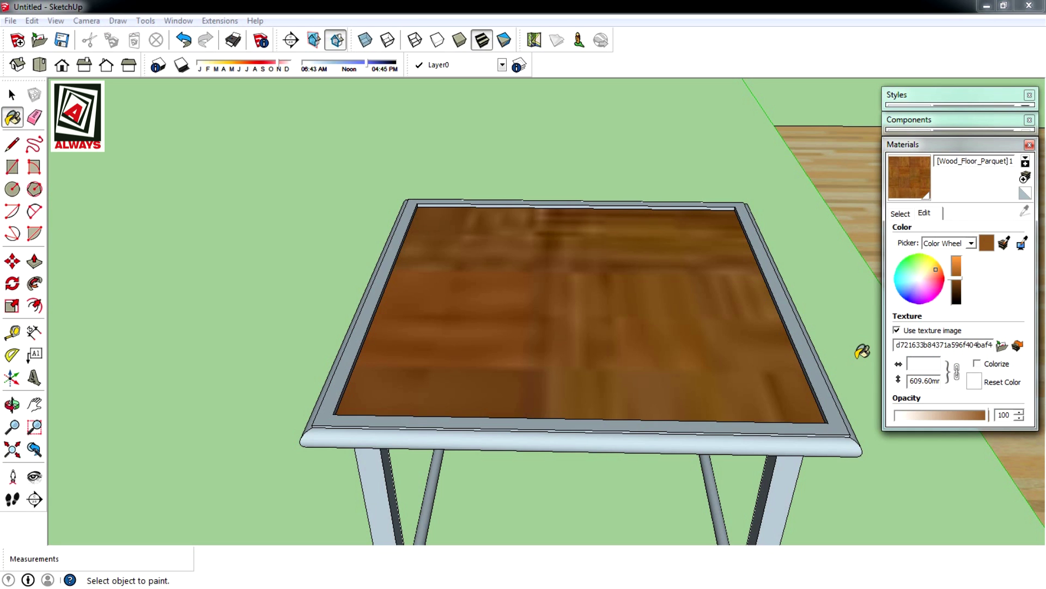
type("100")
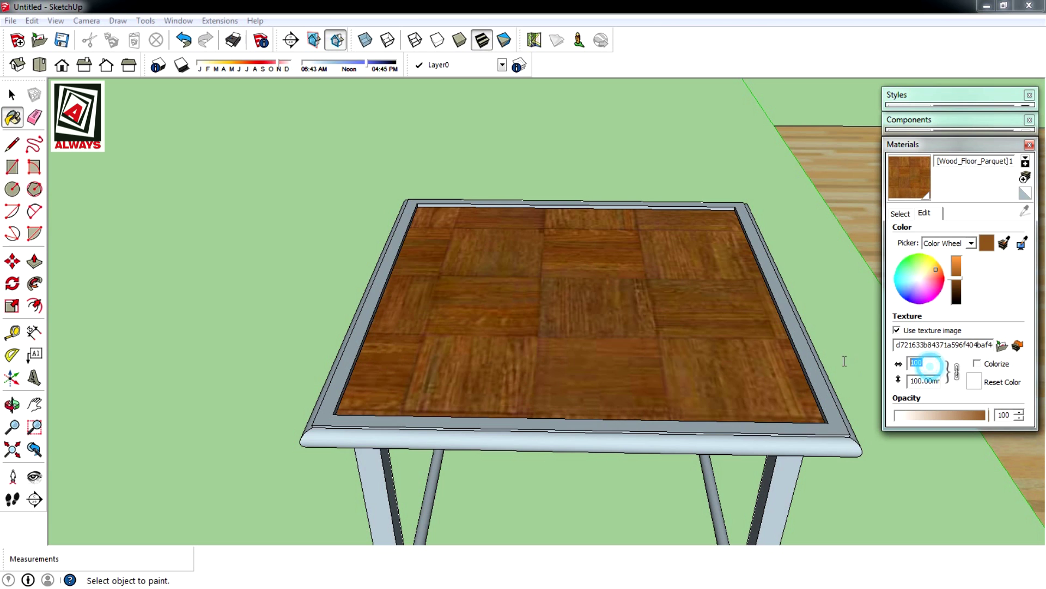
type("10")
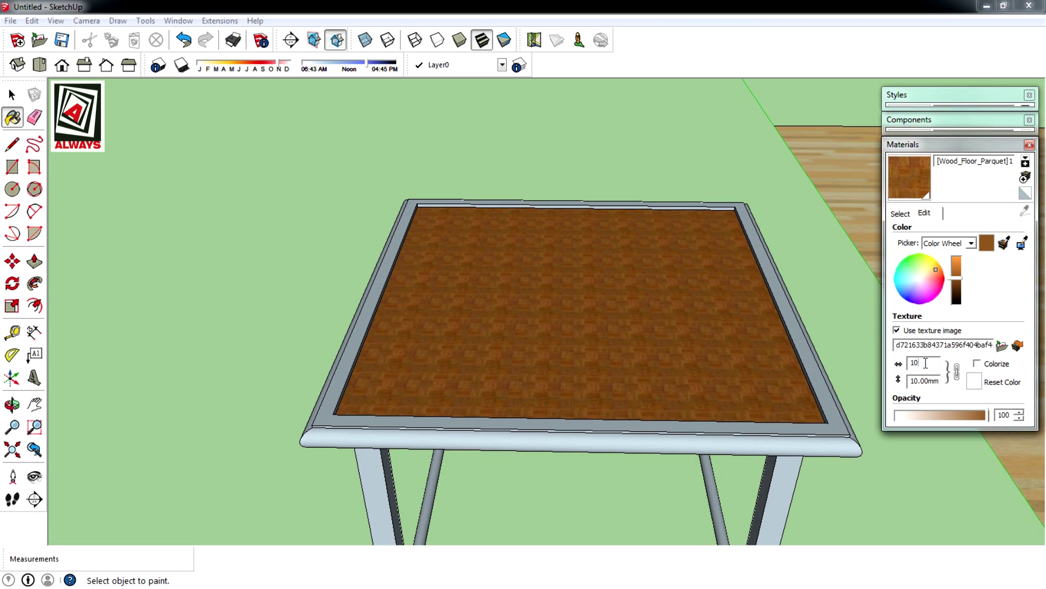
type("20.00mm")
key("Return")
middle_click_drag(576, 371, 544, 440)
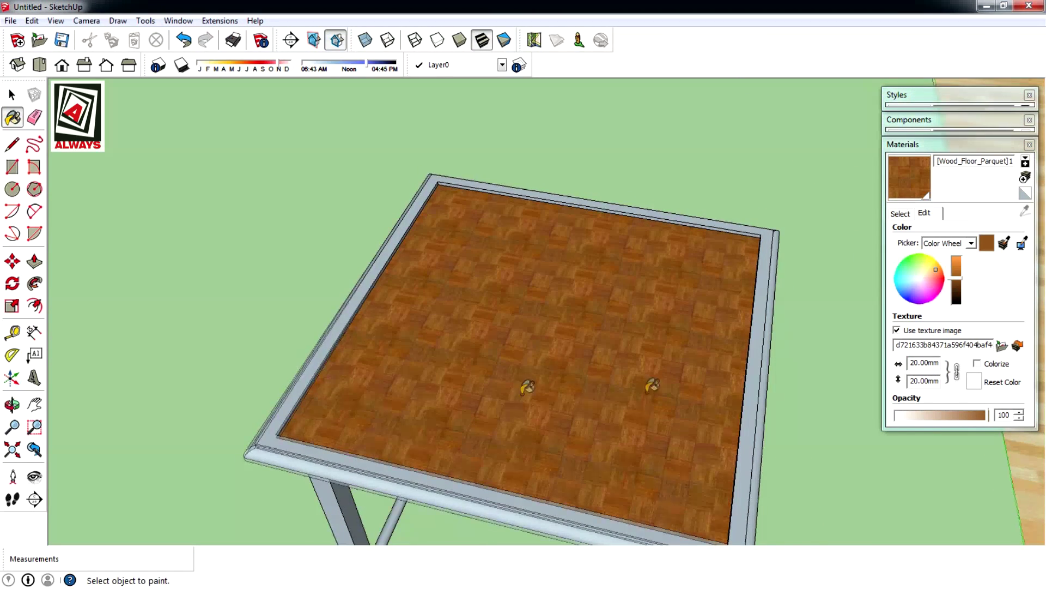
double_click(912, 363)
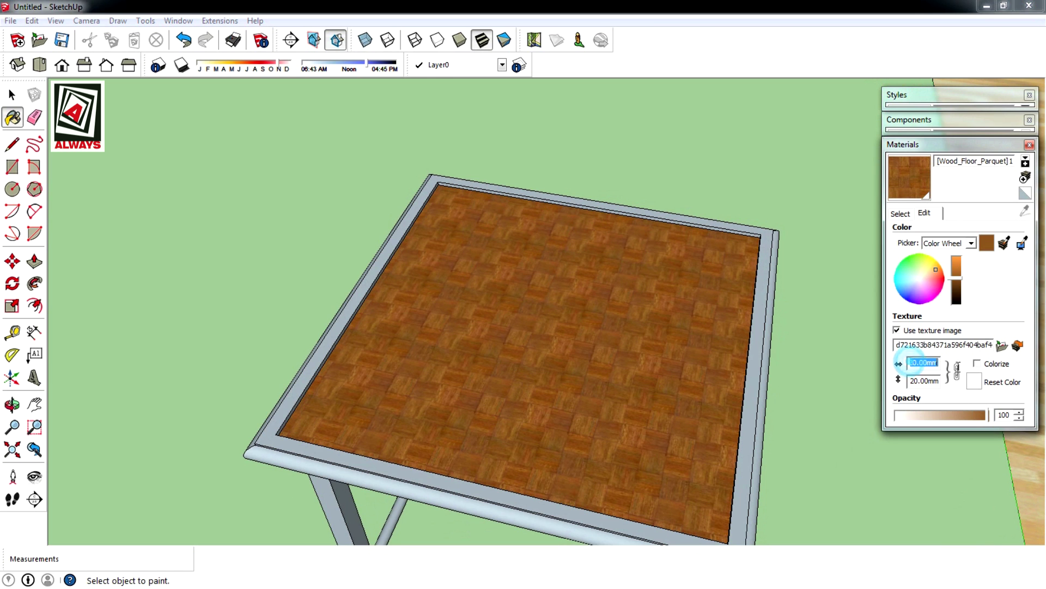
type("30")
key("Return")
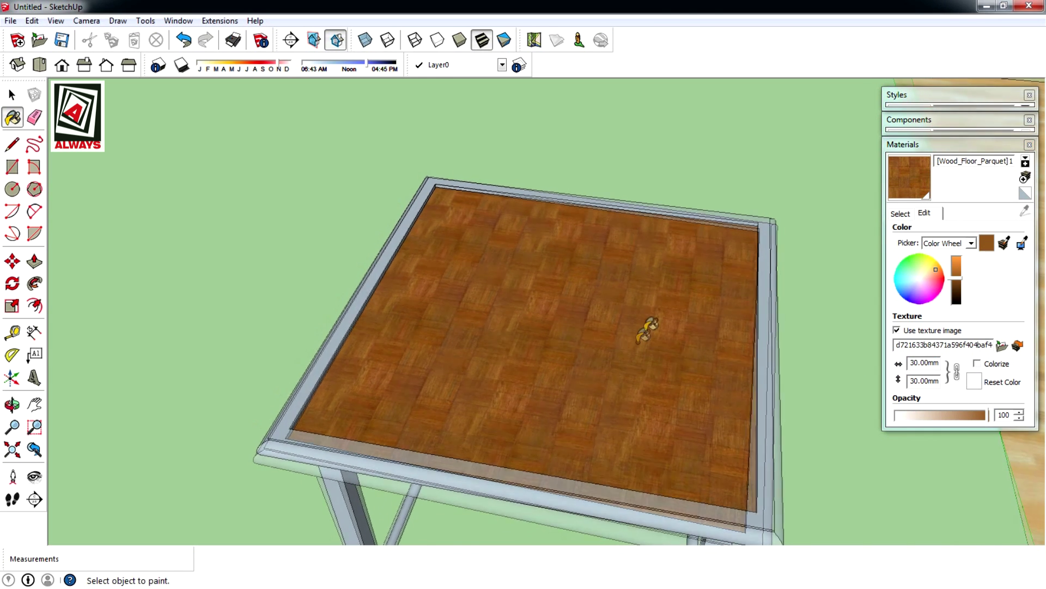
scroll(644, 327, "down", 3)
key("space")
middle_click_drag(705, 325, 633, 238, "shift")
scroll(633, 237, "up", 2)
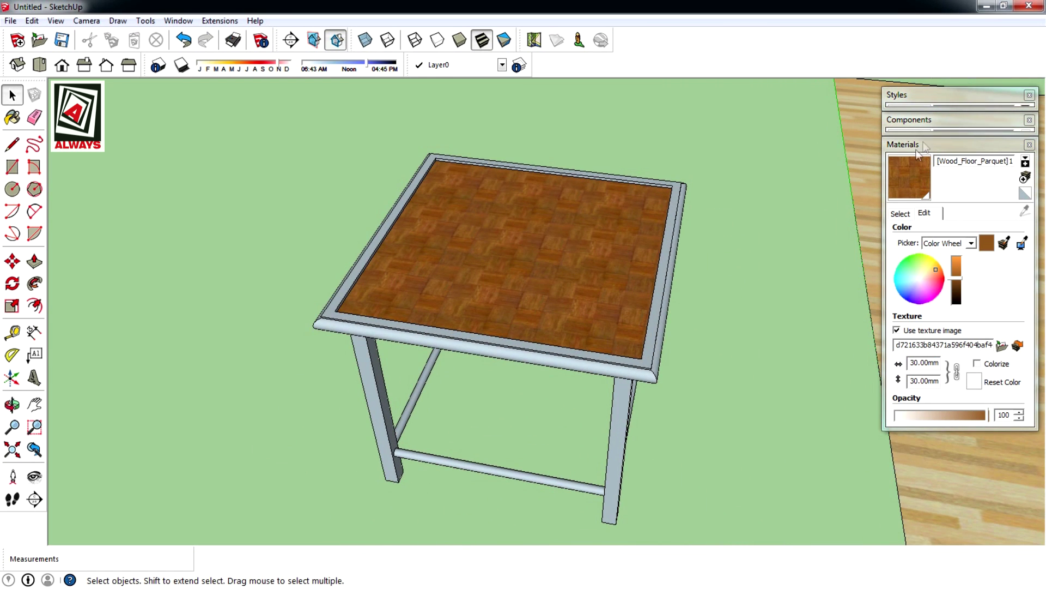
mouse_move(579, 295)
middle_mouse_down()
mouse_move(624, 279)
mouse_move(596, 235)
mouse_move(492, 247)
mouse_move(422, 293)
middle_mouse_up()
Select the whole table and move it onto the wood floor
scroll(420, 293, "down", 3)
middle_click_drag(505, 289, 610, 425)
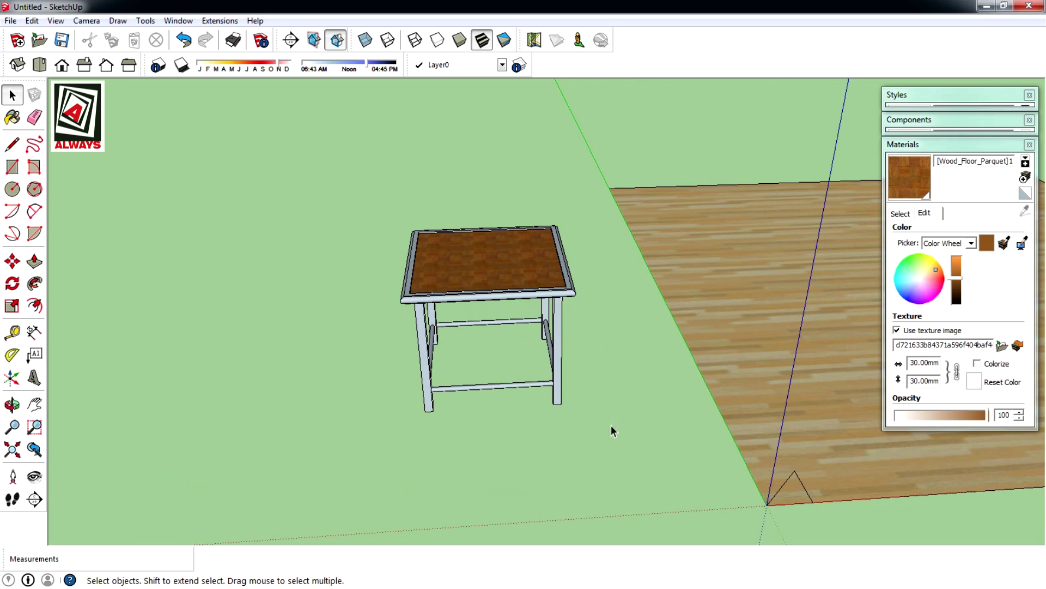
left_click_drag(346, 211, 346, 208)
key("m")
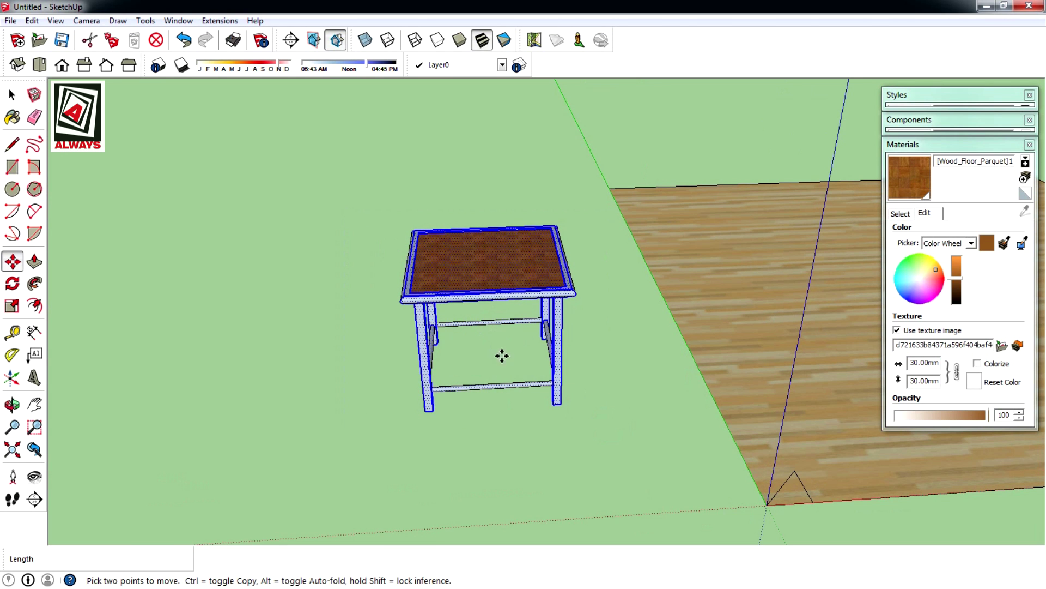
left_click(523, 401)
mouse_move(522, 400)
middle_mouse_down()
mouse_move(497, 392)
mouse_move(624, 360)
mouse_move(474, 355)
mouse_move(587, 339)
middle_mouse_up()
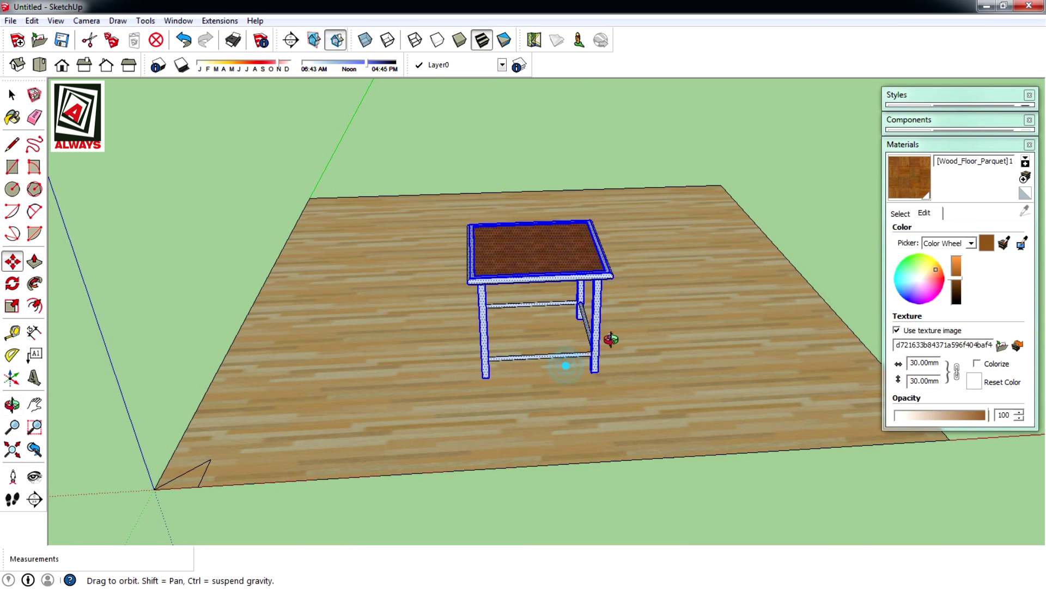
Orbit to verify the table's placement on the floor, then redisplay the Wood swatches
middle_click_drag(561, 362, 454, 410)
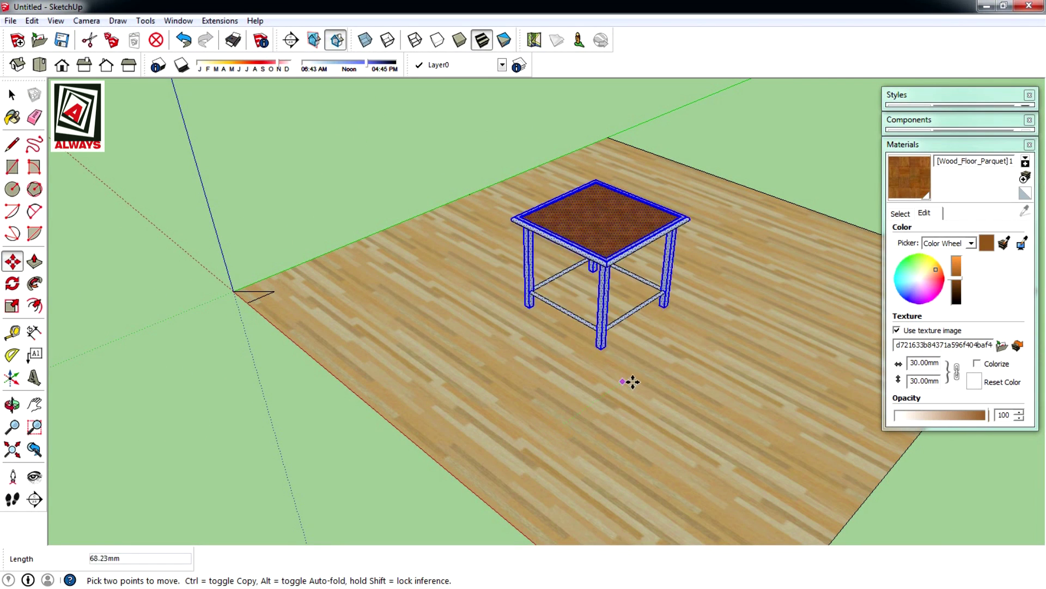
mouse_move(641, 376)
middle_mouse_down()
mouse_move(626, 215)
mouse_move(666, 229)
middle_mouse_up()
key("space")
left_click(664, 234)
scroll(623, 301, "up", 3)
scroll(623, 301, "up", 2)
mouse_move(623, 302)
middle_mouse_down()
mouse_move(579, 304)
mouse_move(731, 284)
middle_mouse_up()
left_click(899, 214)
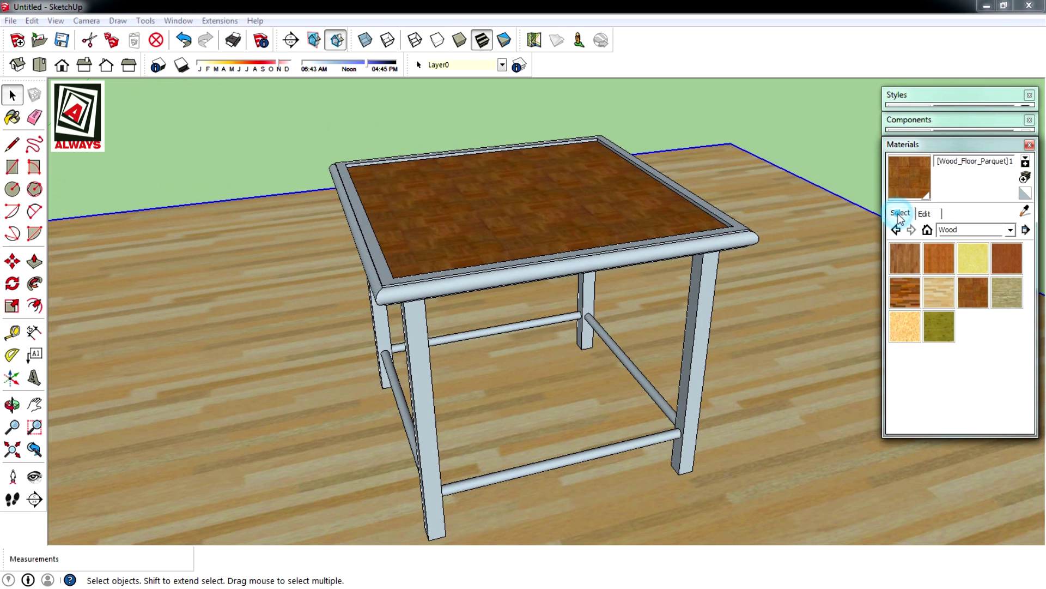
Pick the Wood_Floor material and paint the rounded edge trim of the table top
left_click(905, 257)
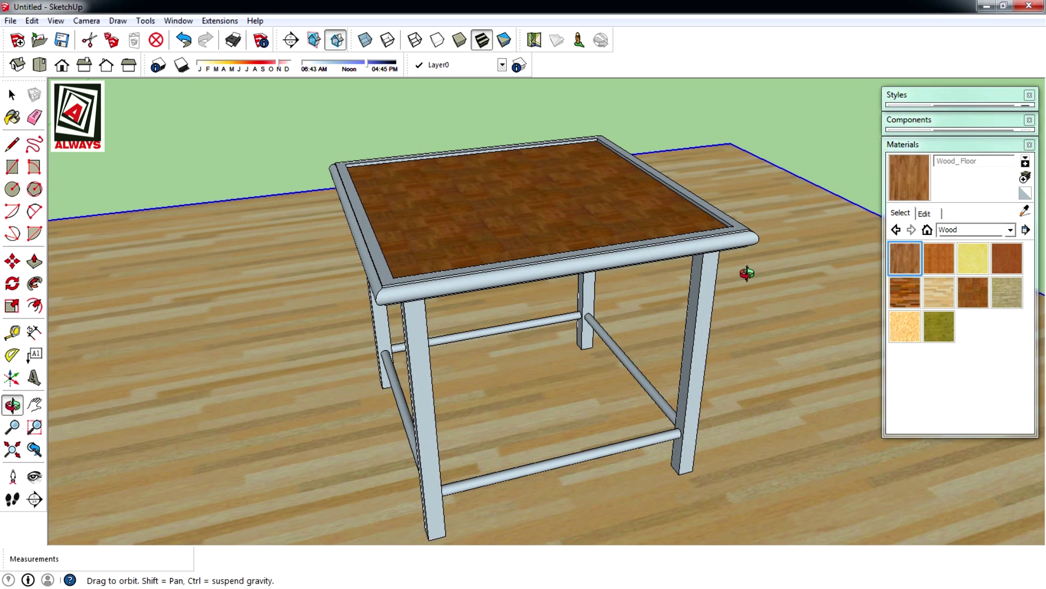
scroll(639, 246, "up", 3)
left_click(635, 248)
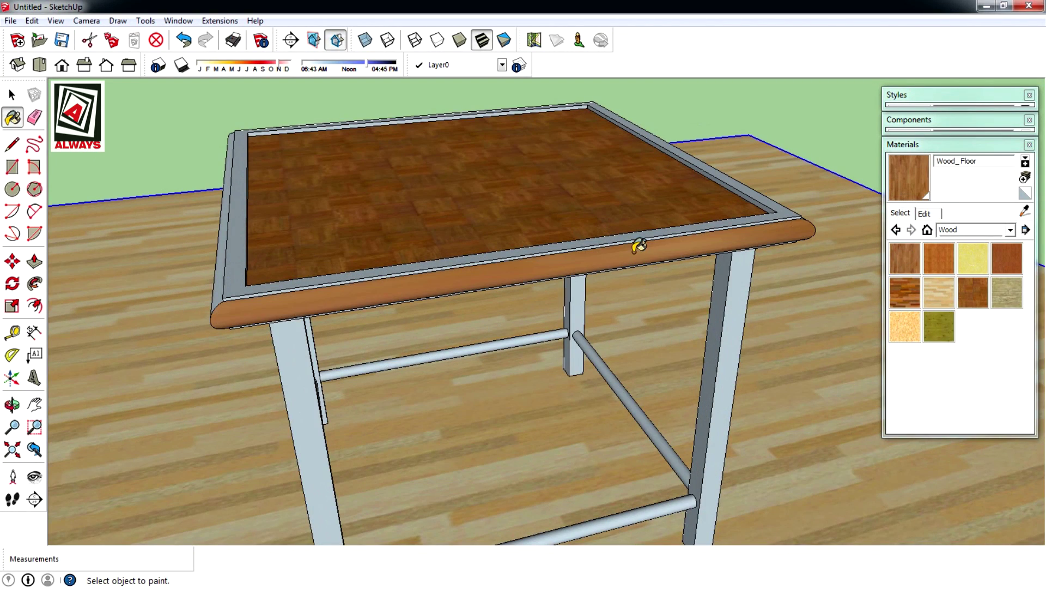
scroll(431, 278, "down", 3)
Paint the front edge trim, then replace every grey face of the frame, legs and rails with Wood_Floor
middle_click_drag(345, 357, 567, 355)
left_click(648, 353)
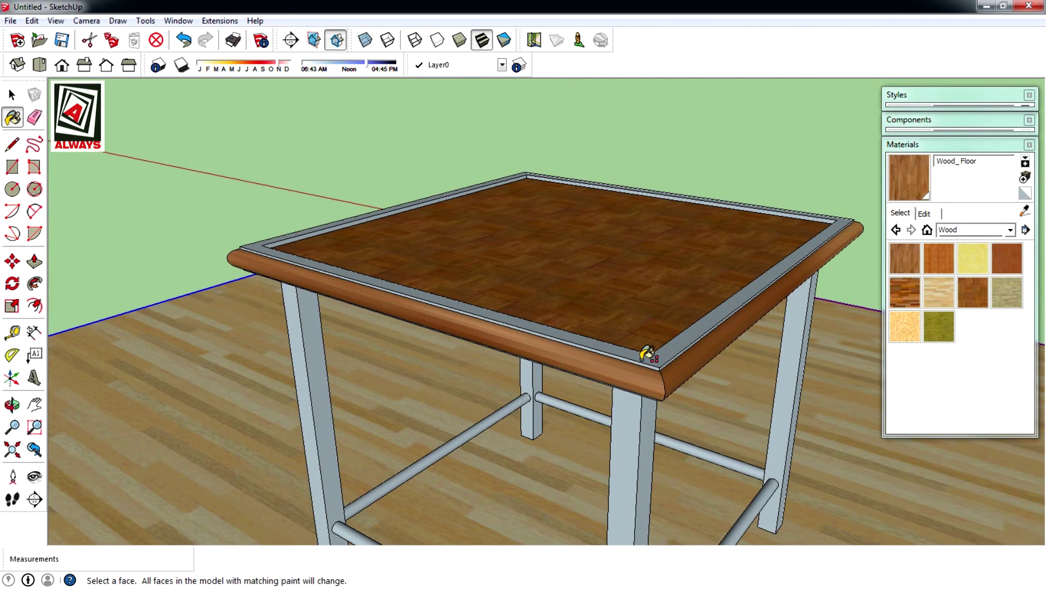
left_click(651, 355, "shift")
mouse_move(652, 354)
middle_mouse_down()
mouse_move(381, 338)
mouse_move(543, 339)
mouse_move(367, 355)
mouse_move(603, 310)
mouse_move(419, 423)
mouse_move(380, 310)
middle_mouse_up()
scroll(603, 314, "up", 2)
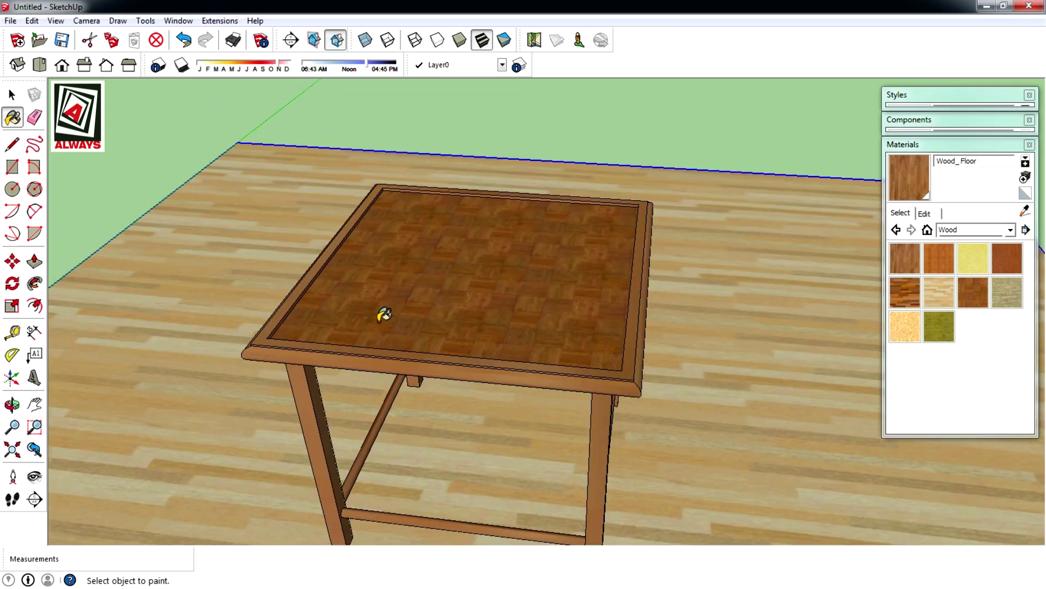
Zoom in and select the parquet table top face
key("space")
scroll(392, 311, "up", 3)
scroll(376, 305, "up", 3)
scroll(372, 303, "up", 2)
left_click(260, 299)
scroll(259, 299, "up", 1)
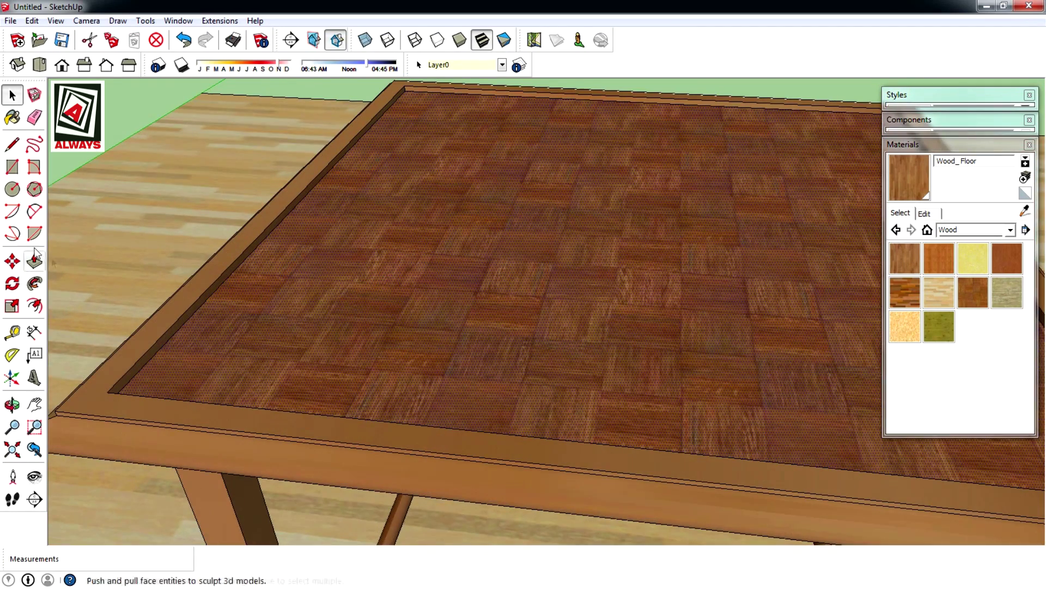
Push/Pull the parquet top face up 0.5 mm, after undoing a first 1 mm try
left_click(41, 265)
left_click_drag(295, 285, 296, 275)
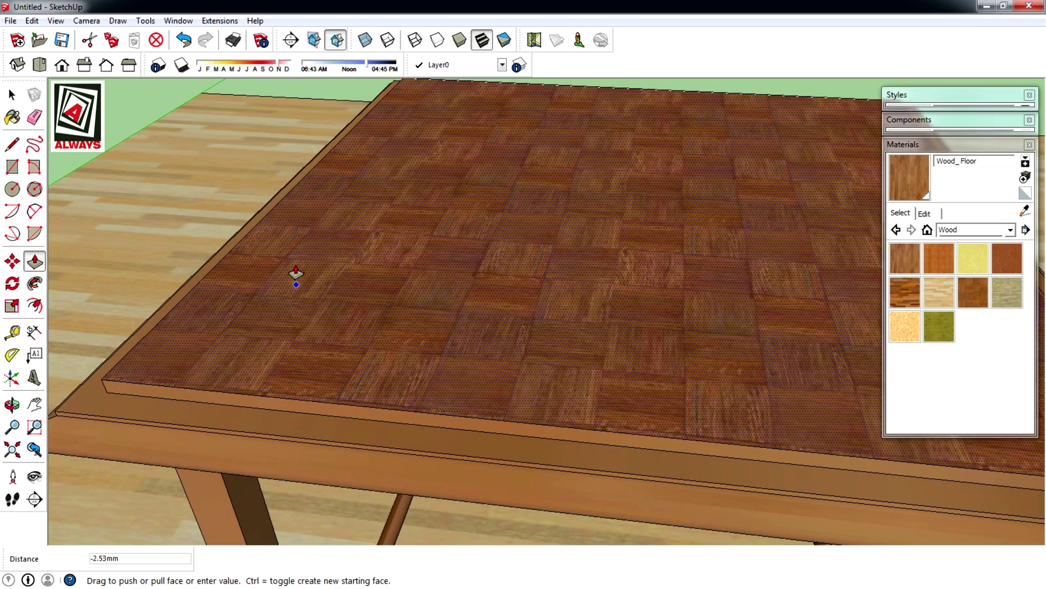
type("1")
key("Return")
left_click(295, 273)
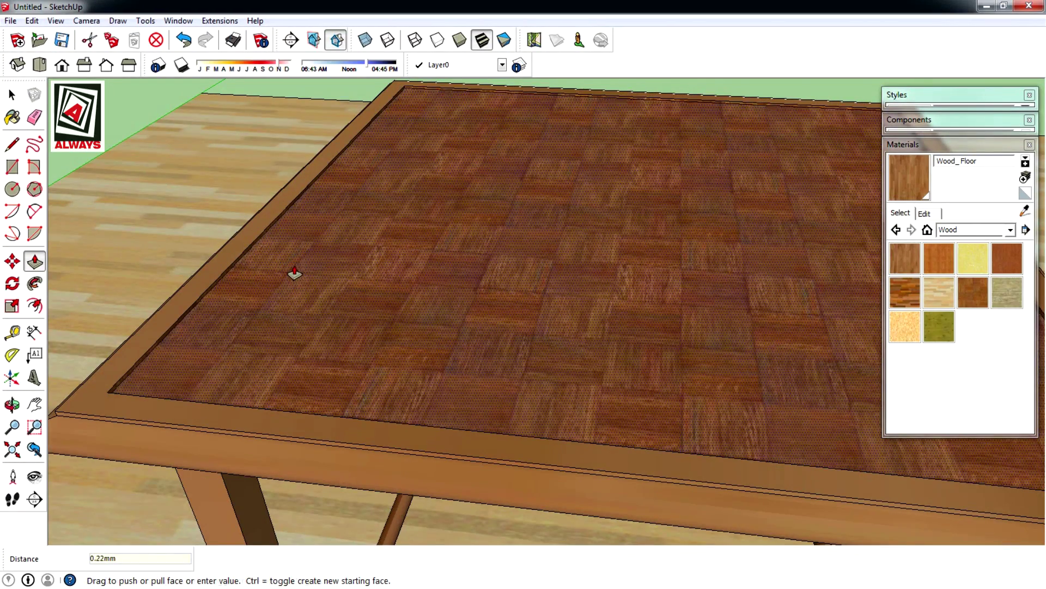
key("ctrl+z")
left_click(320, 287)
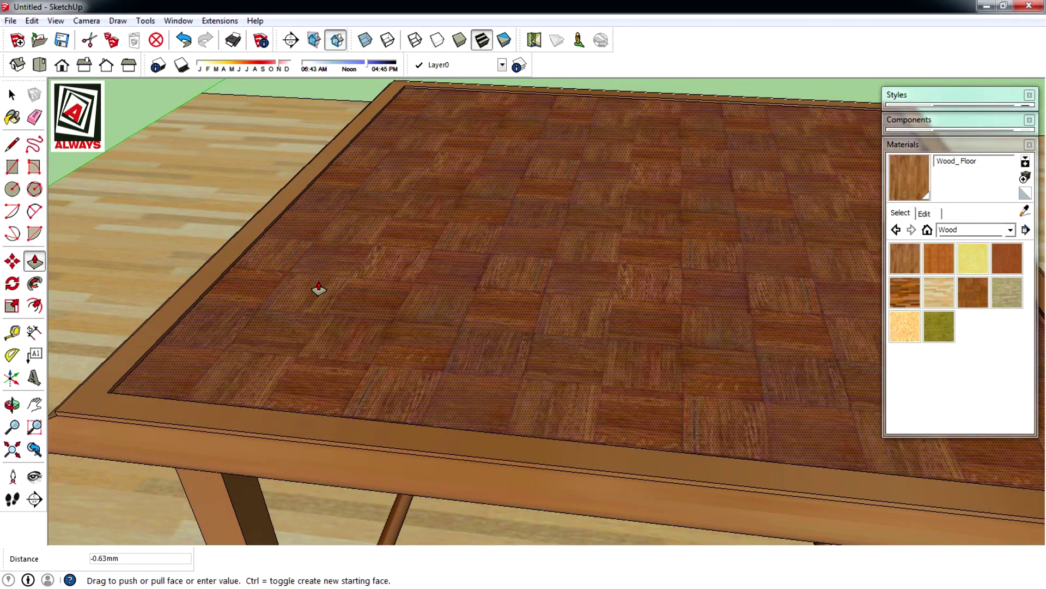
key("Return")
scroll(327, 283, "down", 5)
Orbit the table from a low side view up to a higher diagonal view to inspect it
key("space")
mouse_move(672, 140)
middle_mouse_down()
mouse_move(480, 145)
mouse_move(404, 171)
middle_mouse_up()
key("o")
mouse_move(405, 170)
left_mouse_down()
mouse_move(385, 173)
mouse_move(269, 115)
mouse_move(348, 147)
mouse_move(534, 275)
mouse_move(629, 295)
mouse_move(587, 316)
mouse_move(590, 355)
left_mouse_up()
key("space")
mouse_move(590, 355)
middle_mouse_down()
mouse_move(664, 353)
mouse_move(338, 334)
mouse_move(614, 369)
mouse_move(587, 361)
mouse_move(655, 269)
mouse_move(592, 315)
mouse_move(659, 327)
mouse_move(643, 327)
middle_mouse_up()
left_click(61, 64)
mouse_move(493, 166)
middle_mouse_down()
mouse_move(409, 232)
mouse_move(336, 250)
middle_mouse_up()
mouse_move(463, 245)
middle_mouse_down()
mouse_move(474, 378)
mouse_move(459, 460)
mouse_move(460, 310)
mouse_move(322, 264)
mouse_move(339, 215)
mouse_move(303, 229)
mouse_move(313, 232)
middle_mouse_up()
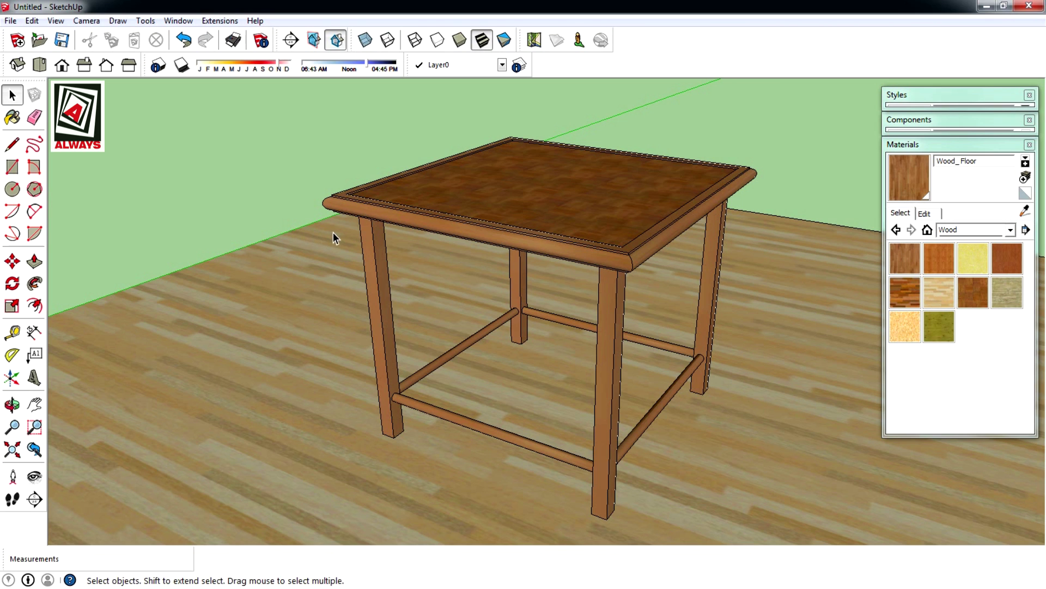